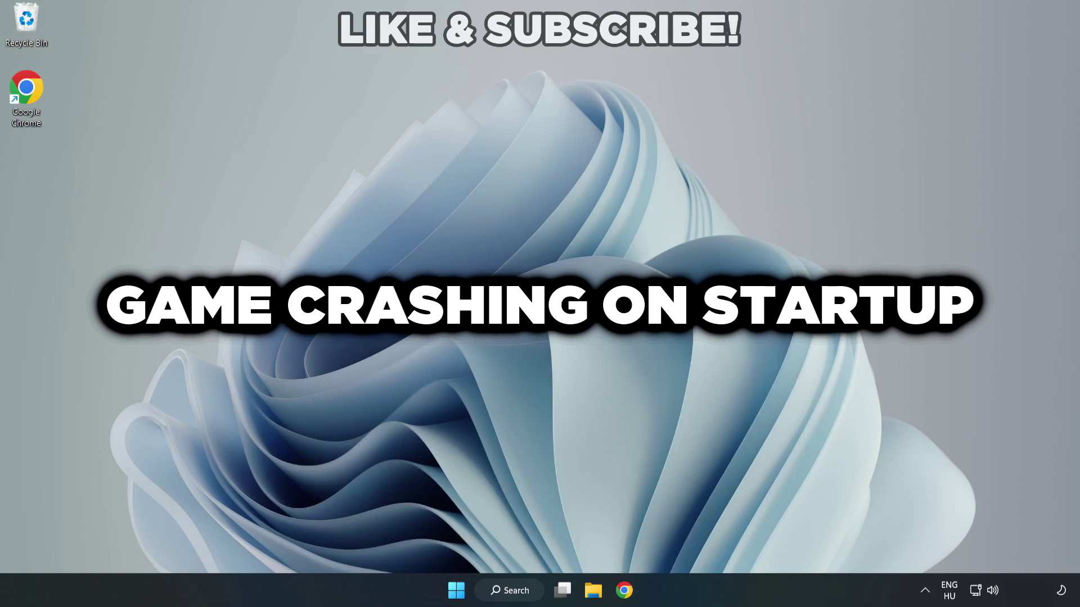
Search Windows for 'device manager' and open Device Manager from the results
left_click(517, 594)
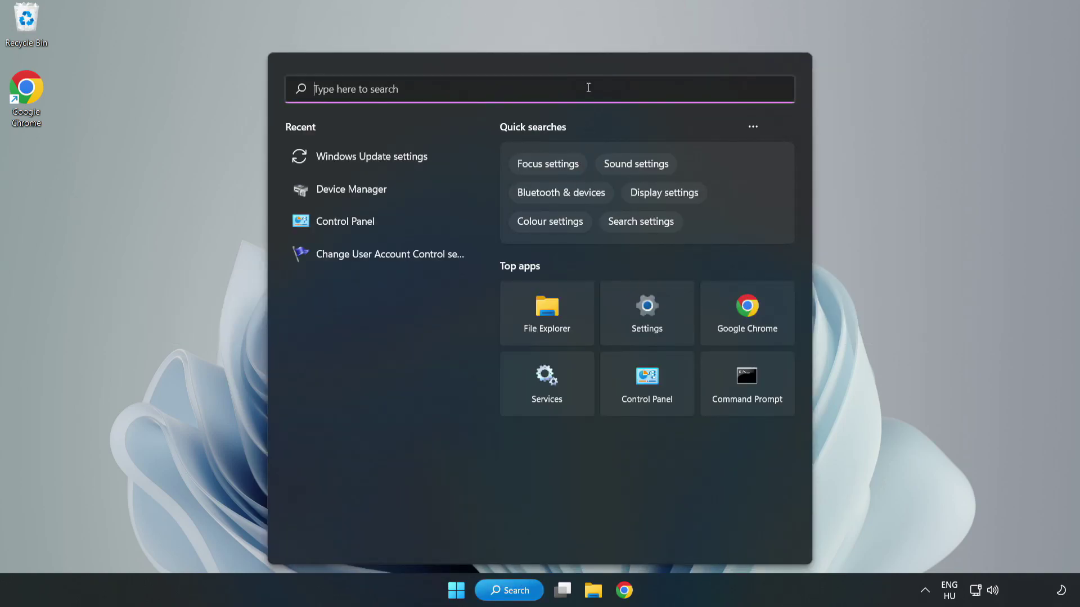
type("devi")
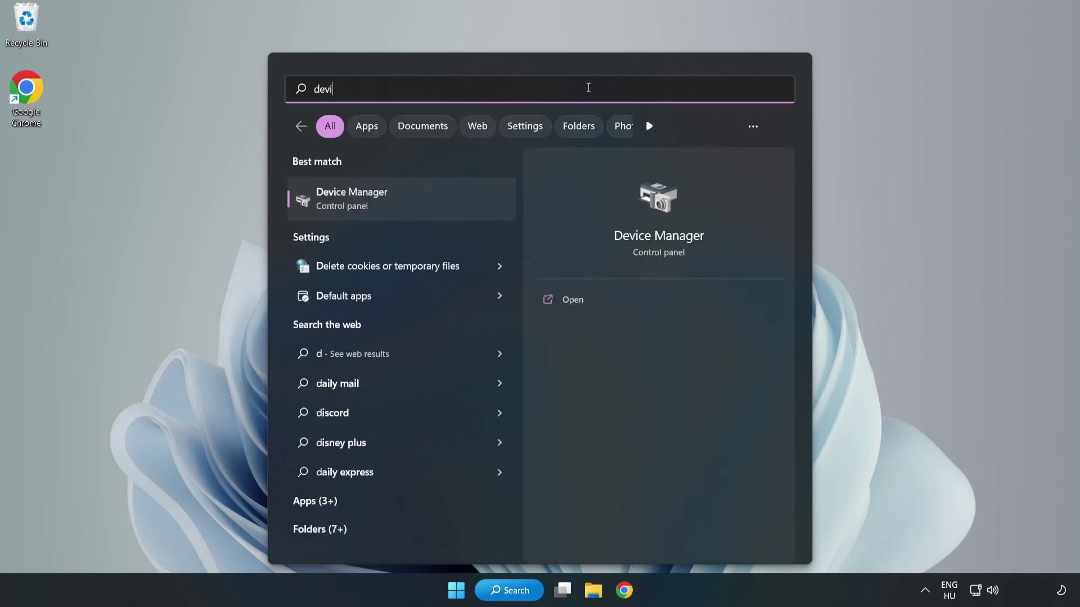
type("ce manager")
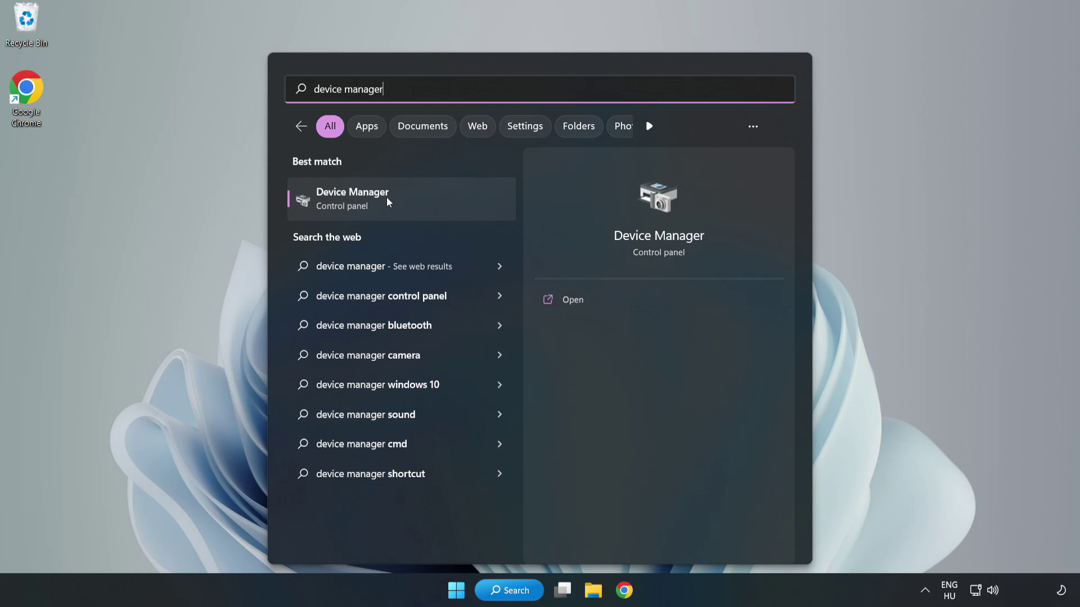
left_click(401, 206)
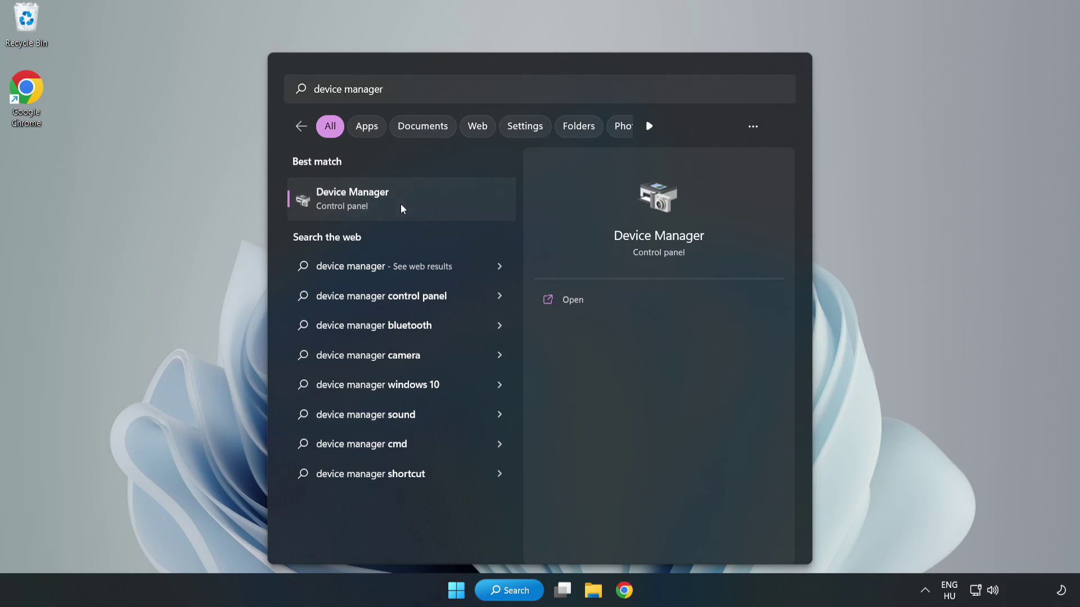
left_click(401, 205)
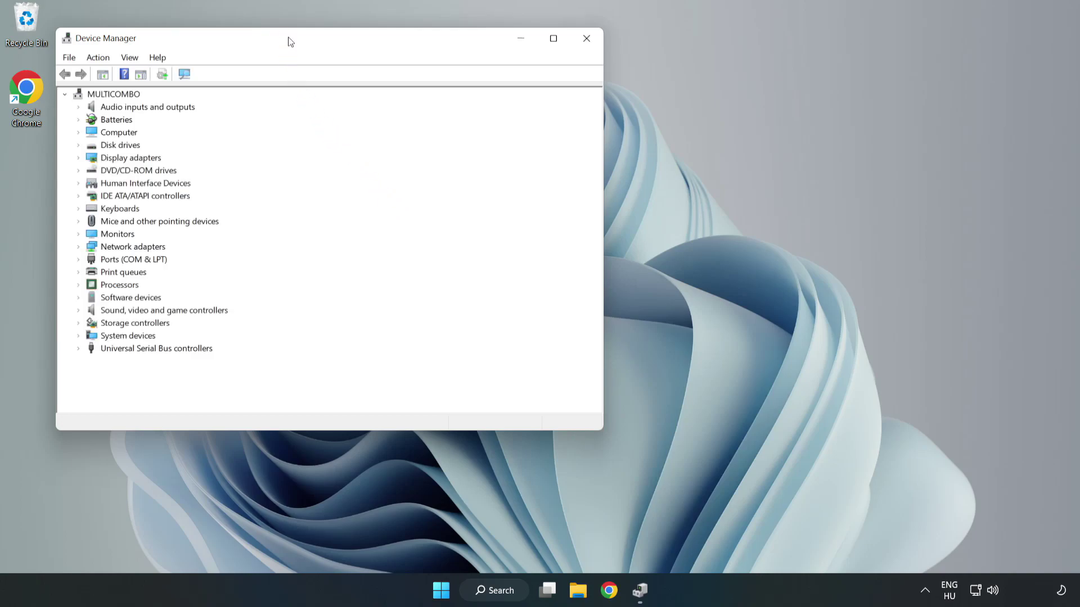
Centre Device Manager, expand Display adapters and select the VMware SVGA 3D adapter
left_click_drag(290, 41, 482, 97)
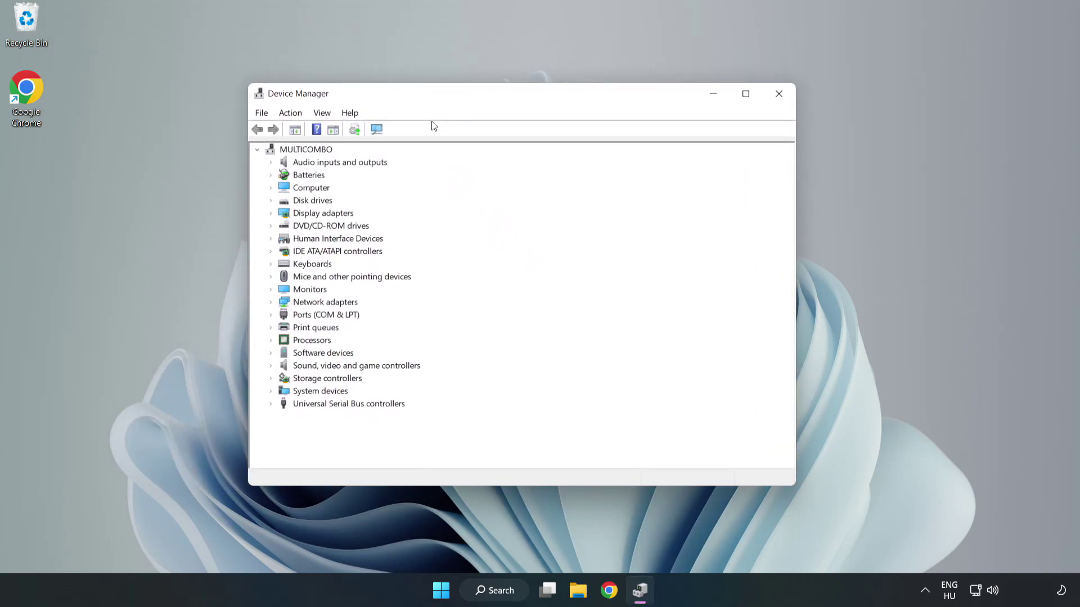
left_click(289, 215)
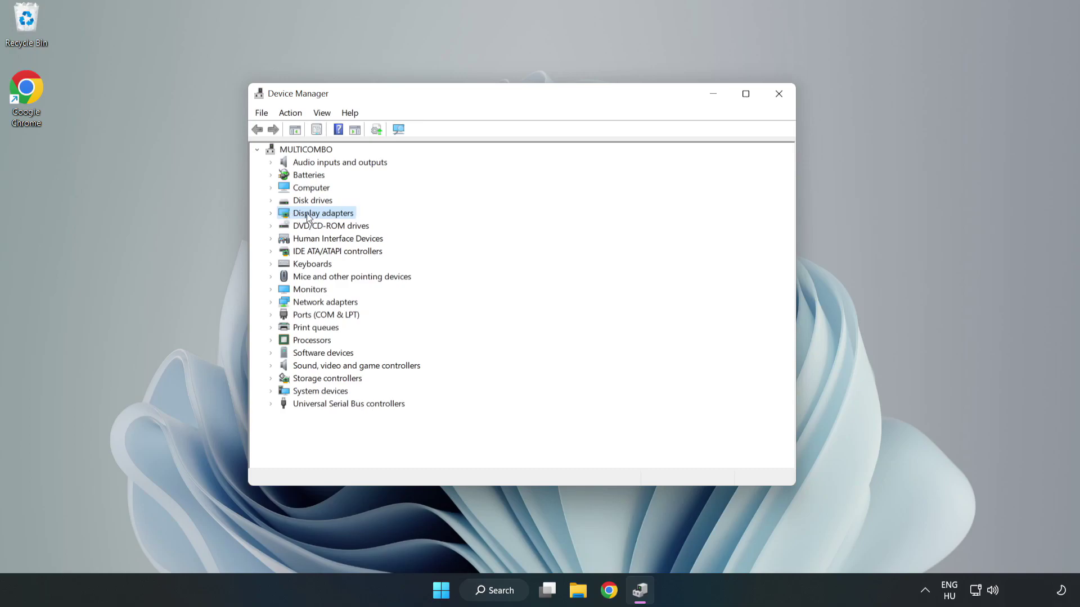
left_click(271, 213)
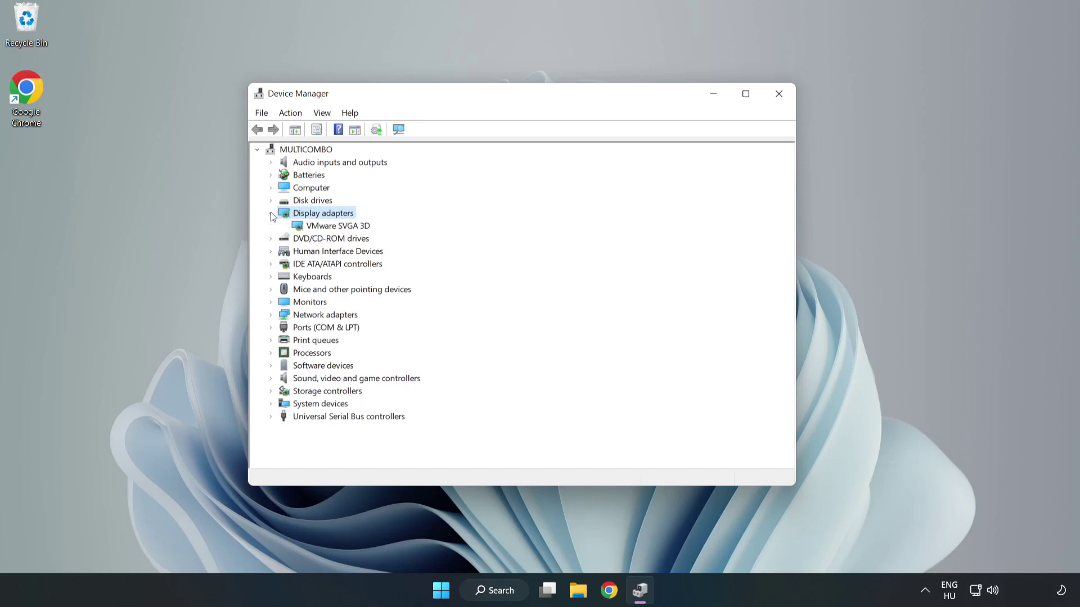
left_click(303, 227)
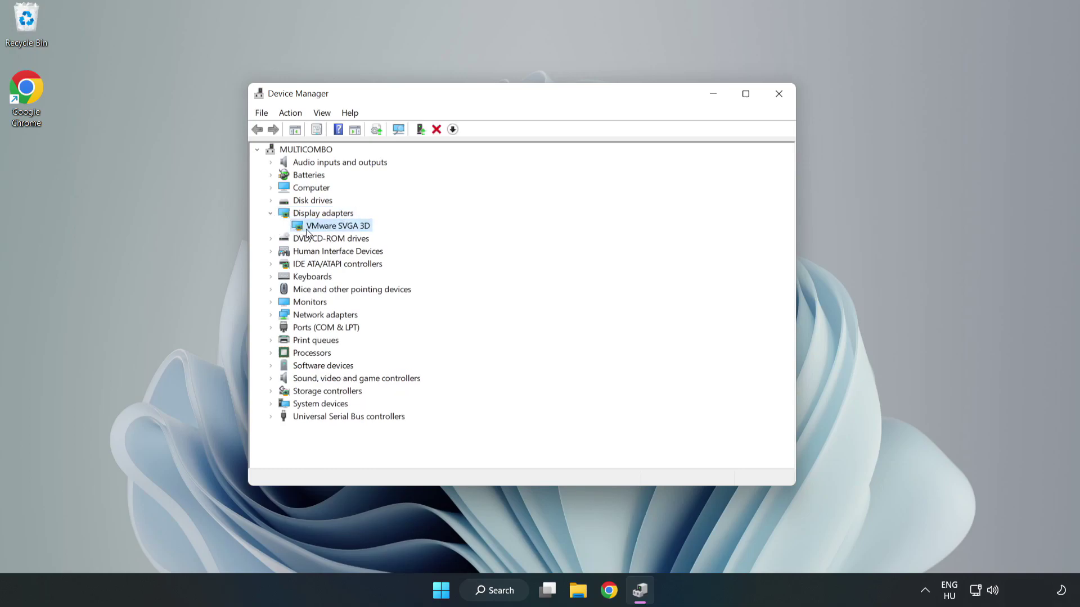
Search automatically for a newer VMware SVGA 3D driver, dismiss the result, and close Device Manager
right_click(335, 227)
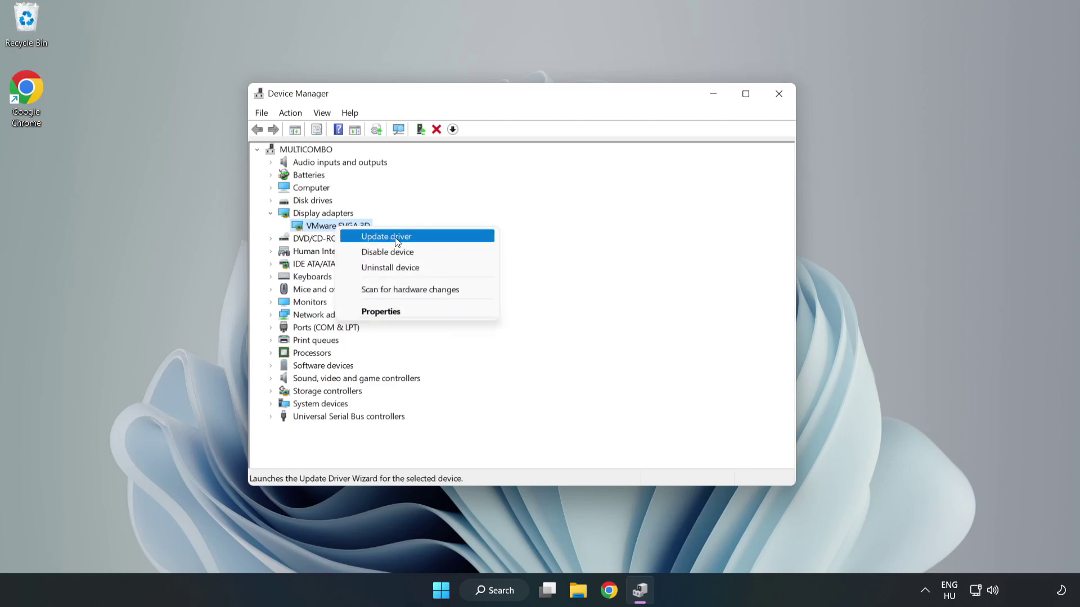
left_click(419, 242)
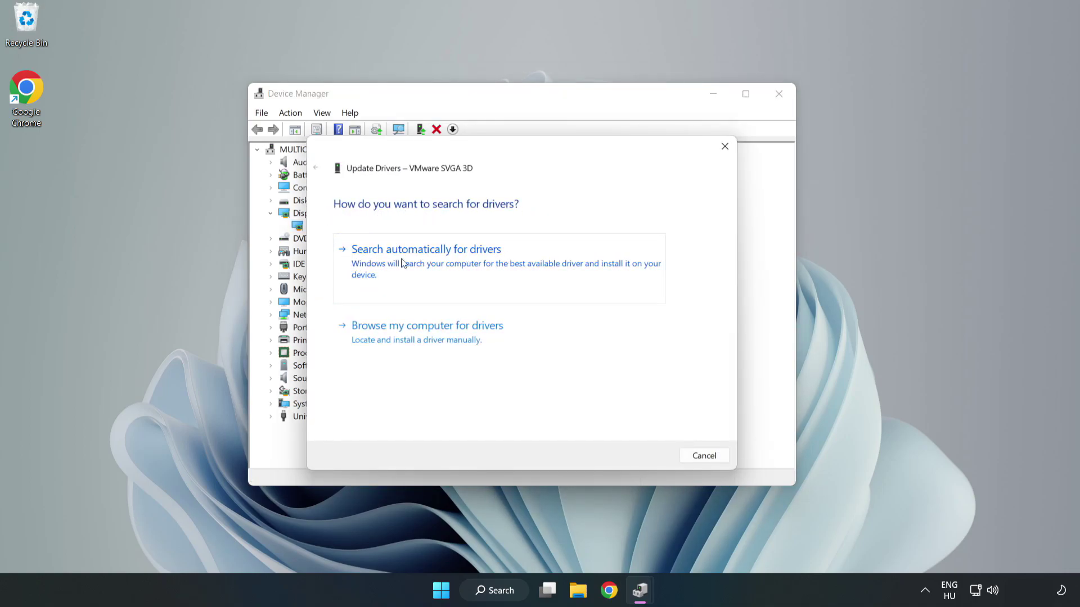
left_click(429, 260)
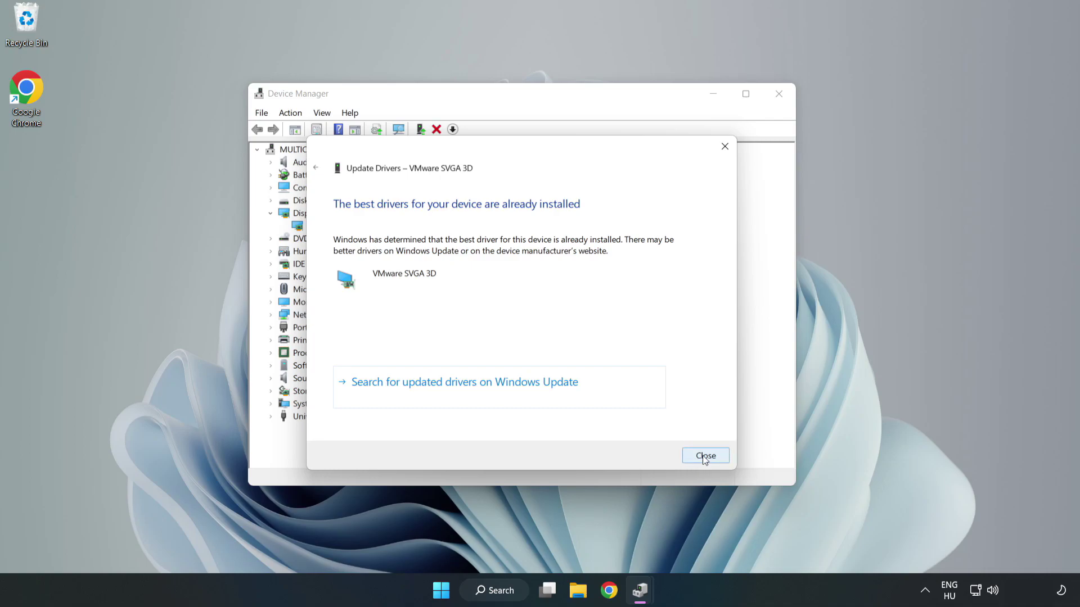
left_click(706, 456)
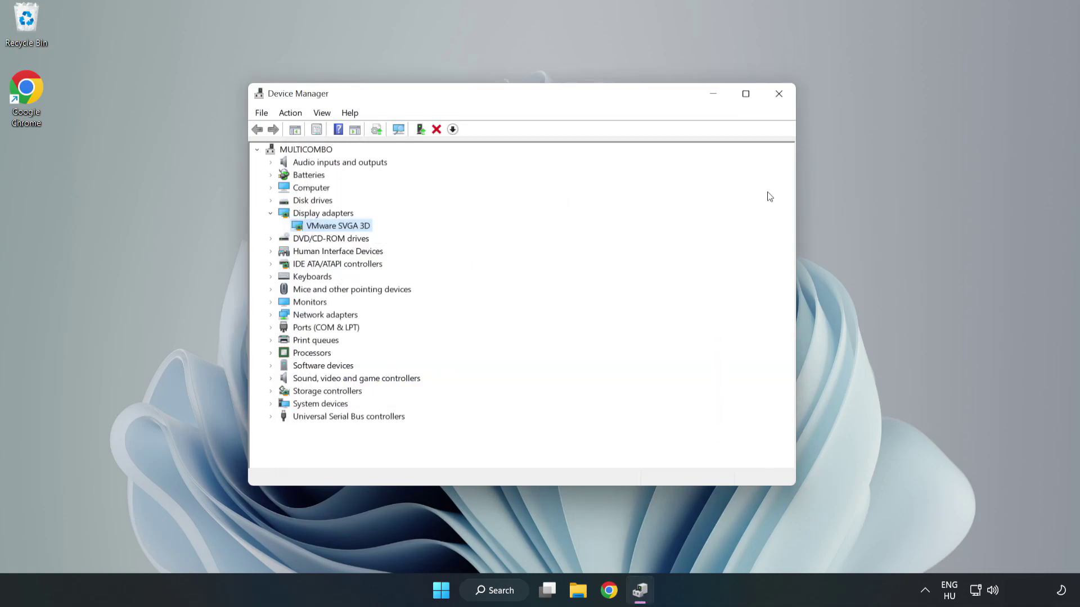
left_click(779, 94)
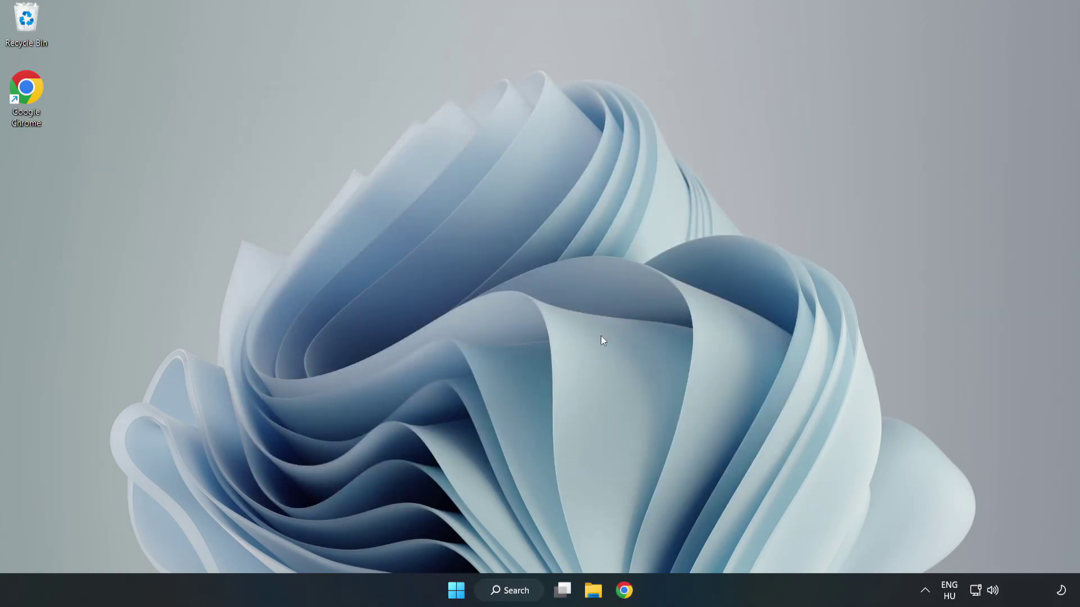
Search Windows for 'updates' to find Windows Update settings
left_click(512, 592)
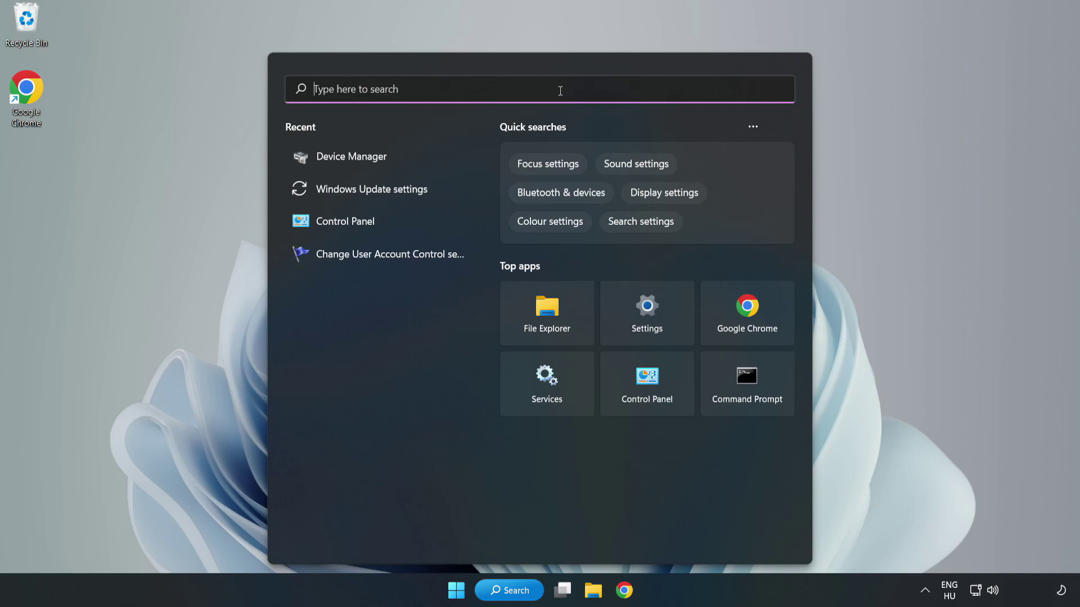
type("updates")
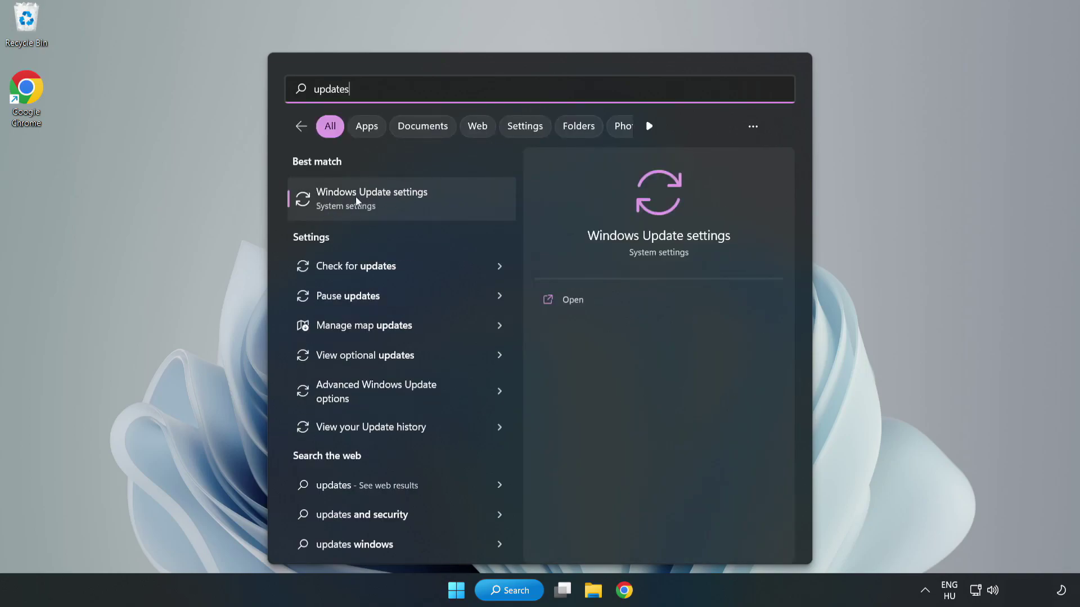
Open Windows Update settings maximized, run Check for updates, then close Settings
left_click(384, 200)
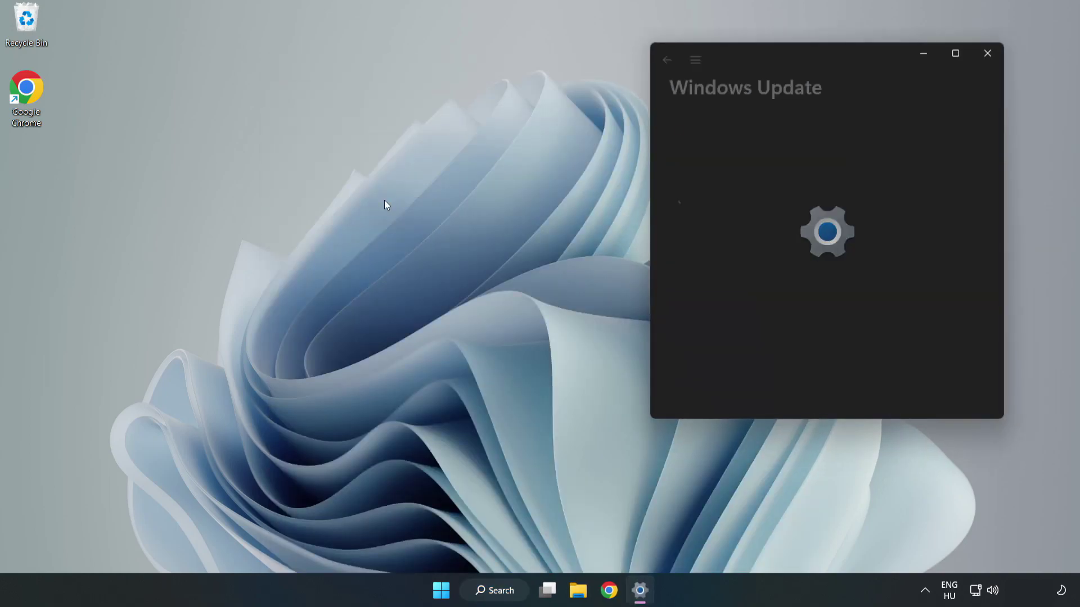
left_click(957, 53)
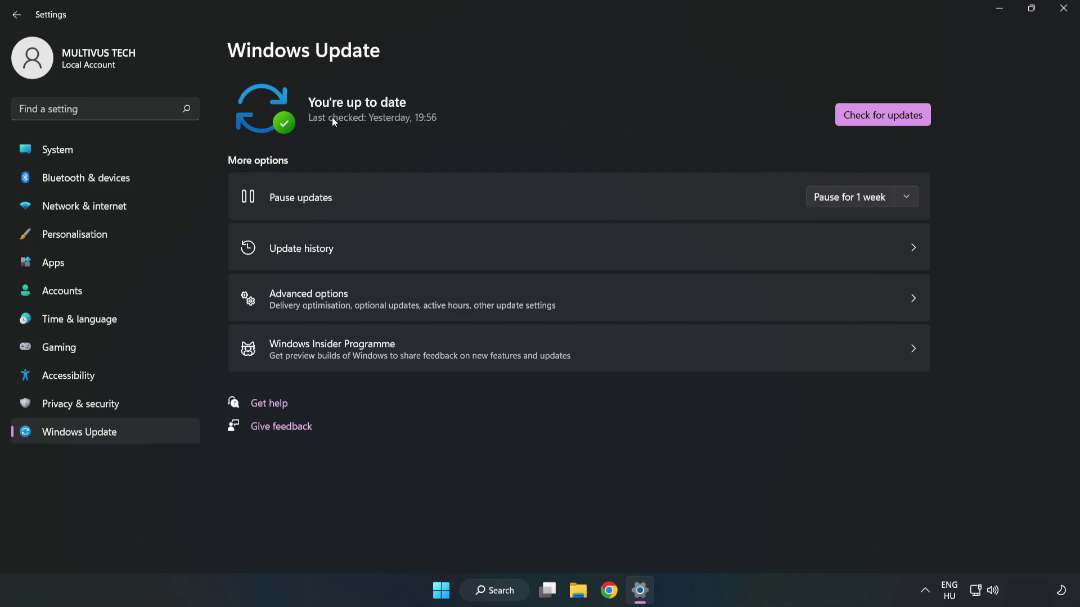
left_click(886, 117)
left_click(1063, 9)
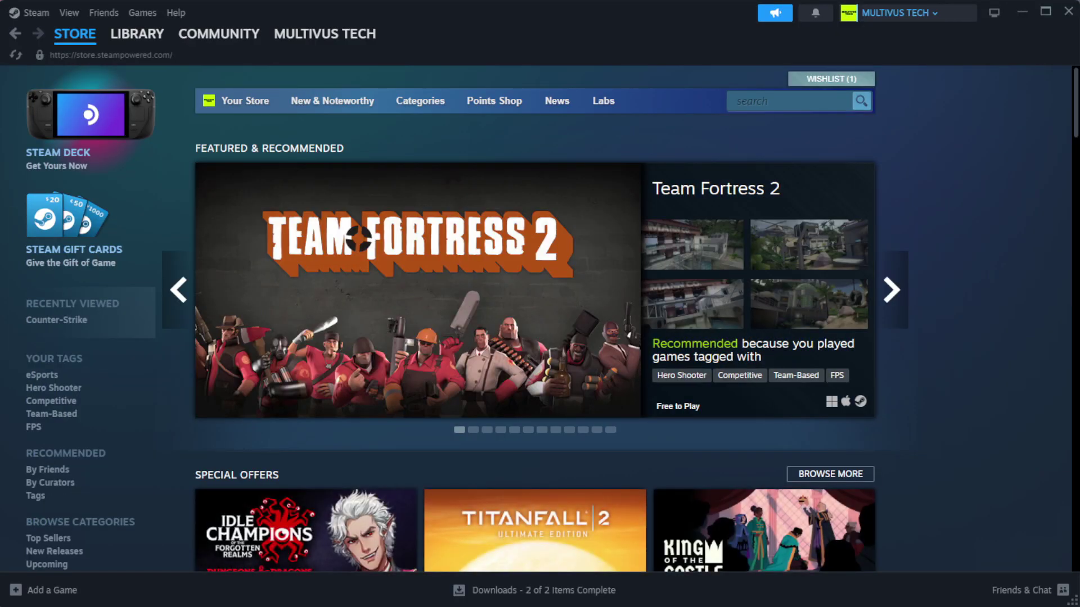
From the Steam library, verify integrity of YOUR NOT WORKING GAME's installed files
mouse_move(127, 45)
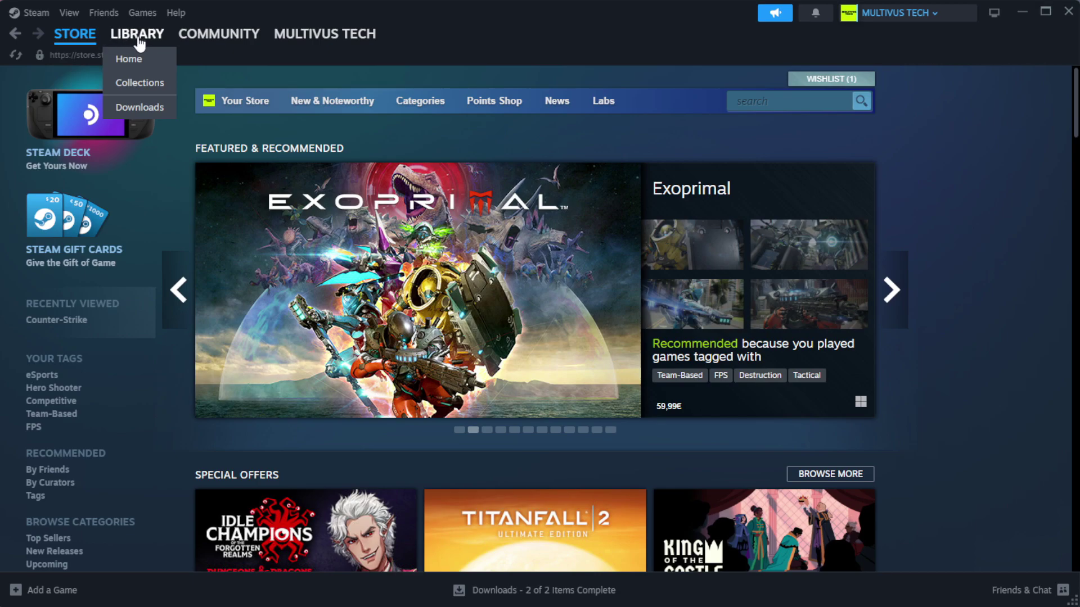
left_click(156, 61)
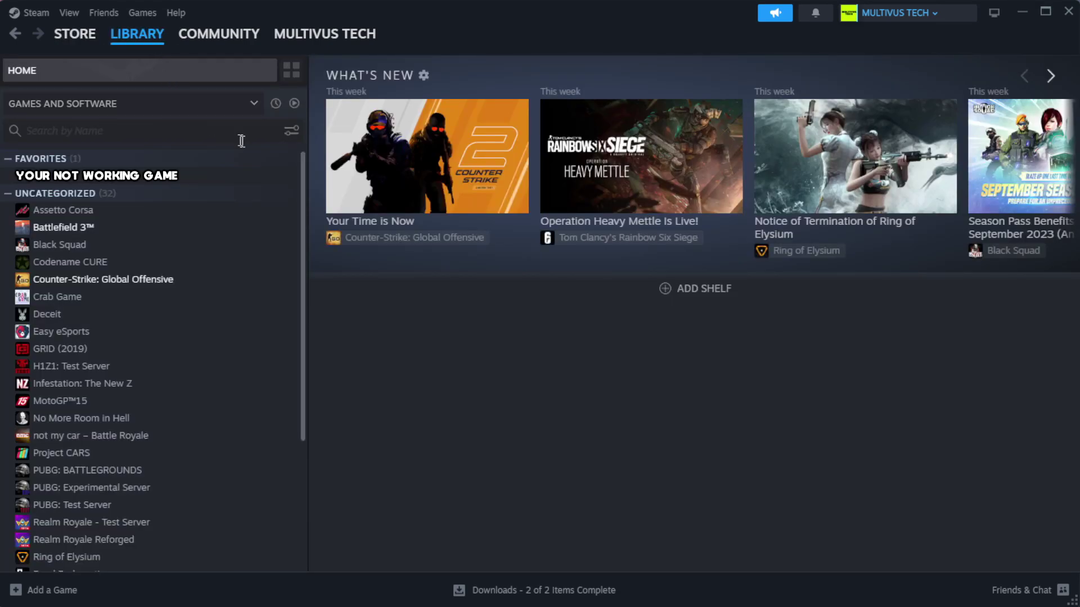
right_click(265, 179)
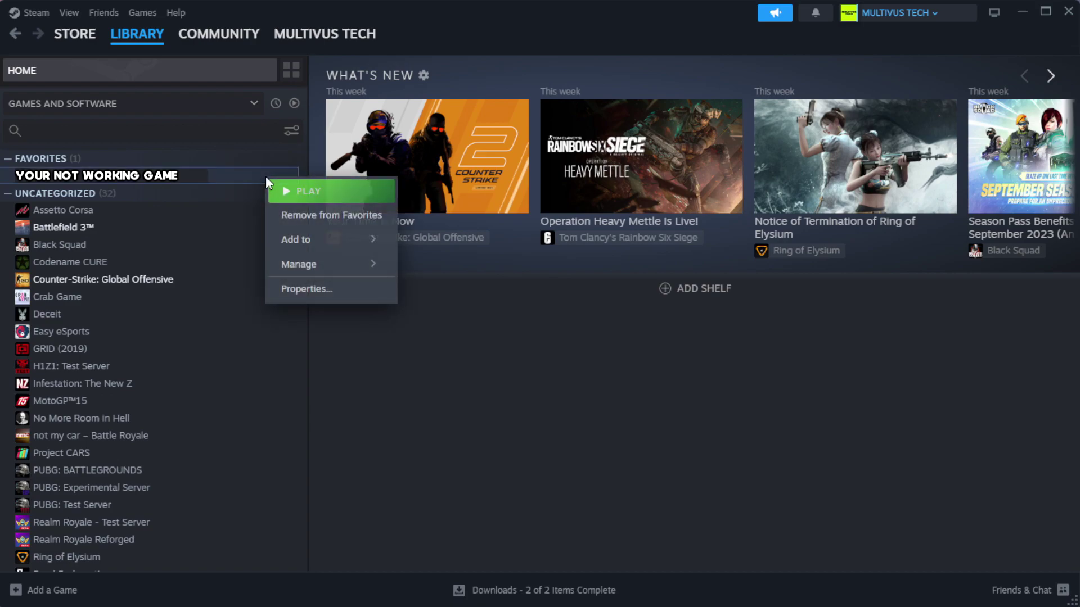
left_click(343, 293)
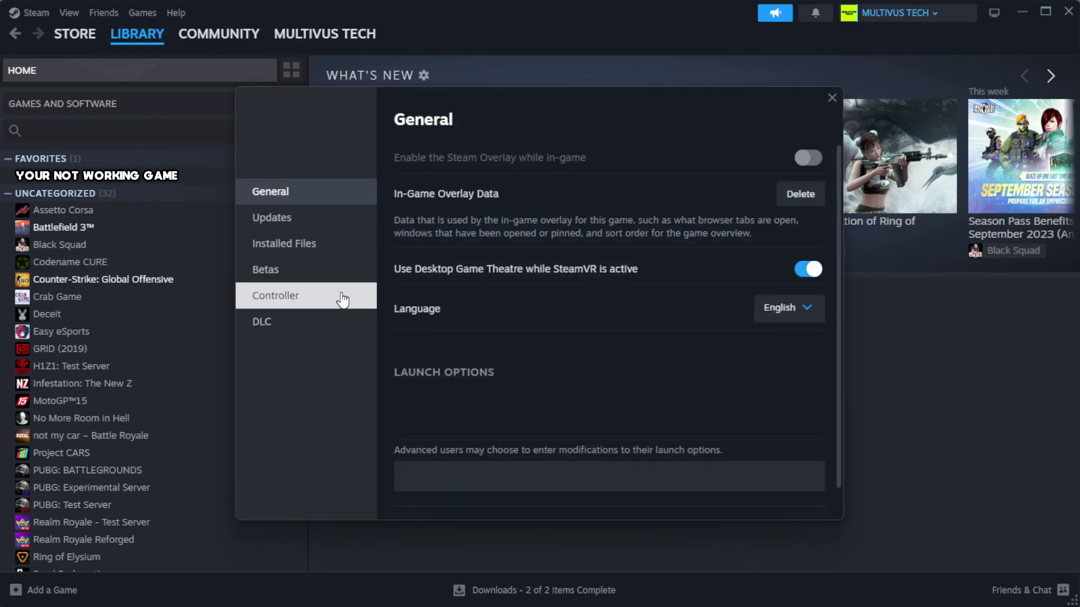
left_click(355, 256)
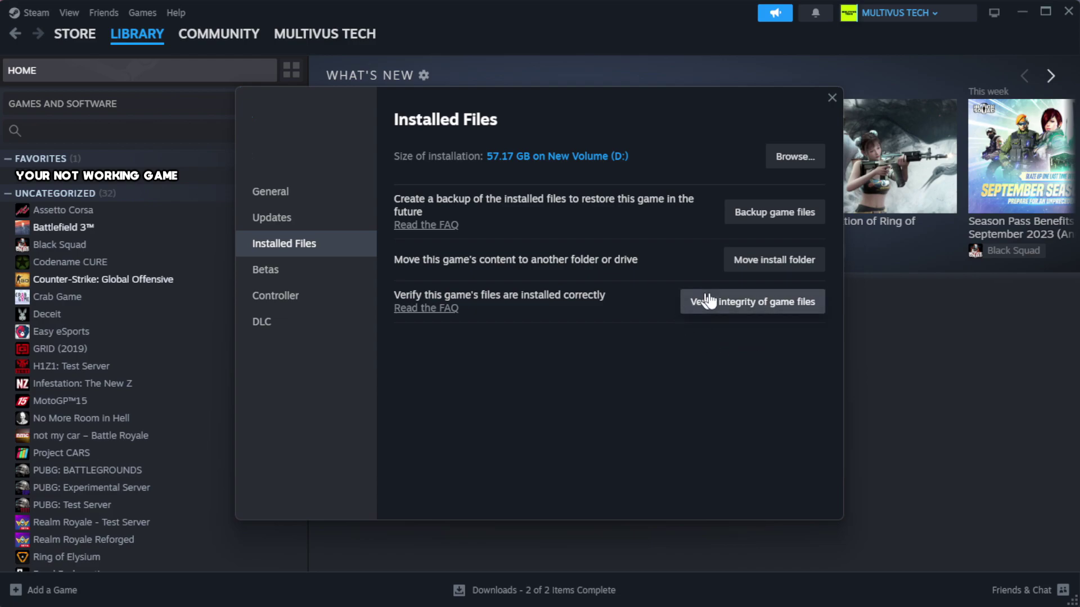
left_click(758, 307)
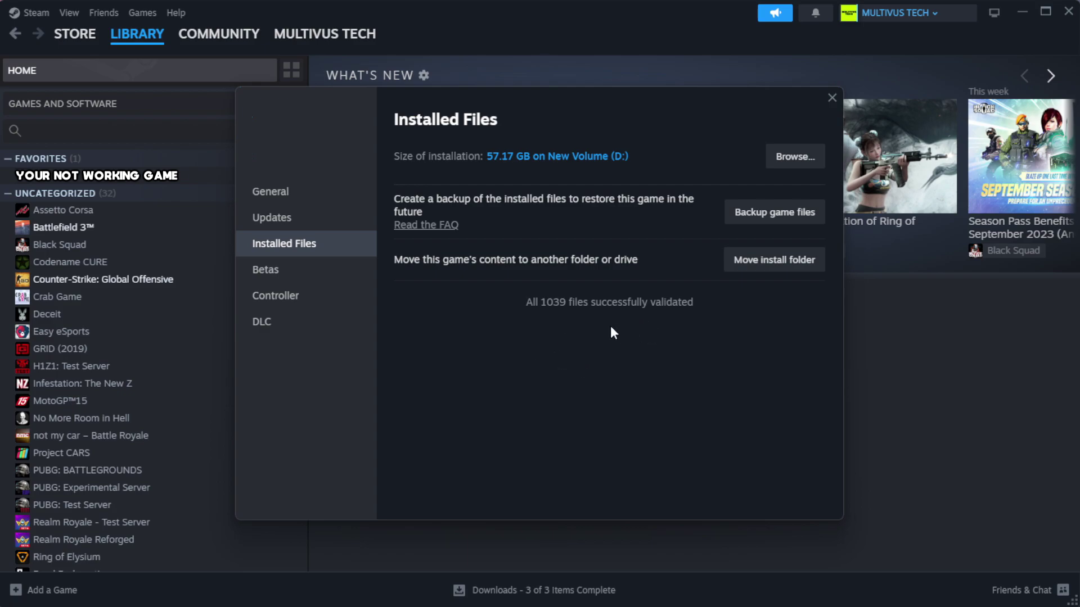
Open the game's install folder and bring up the YOUR NOT WORKING GAME shortcut's Properties
left_click(787, 157)
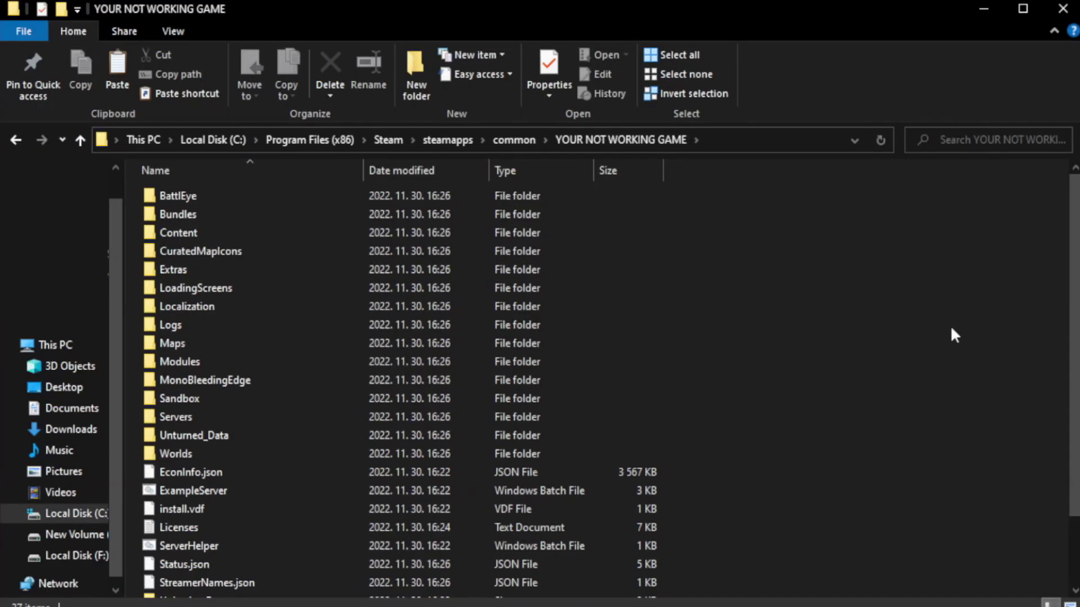
left_click_drag(1077, 304, 1076, 387)
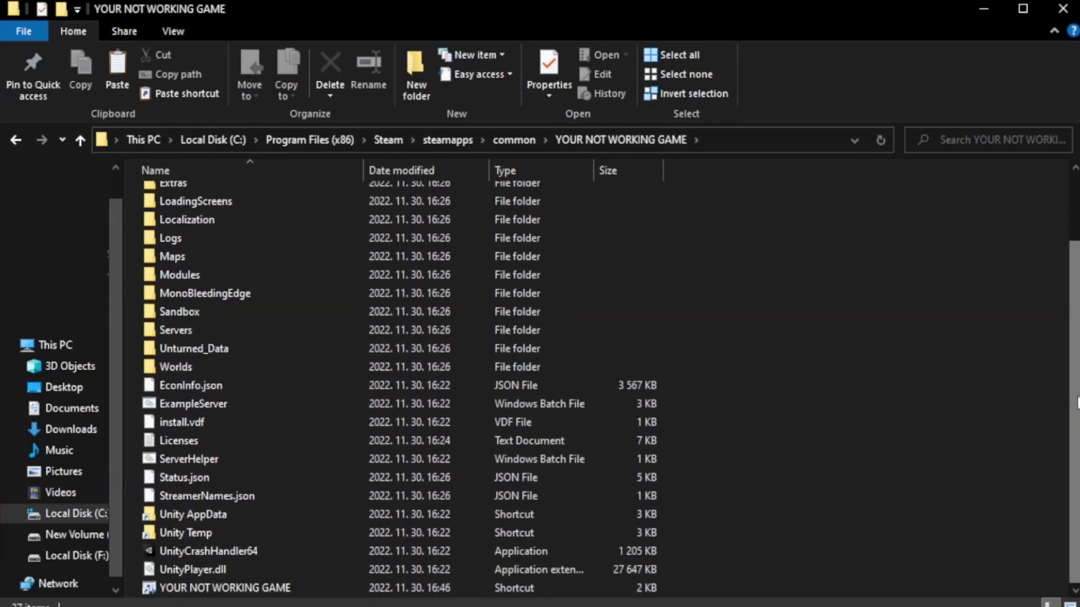
left_click(430, 590)
key("ctrl+c")
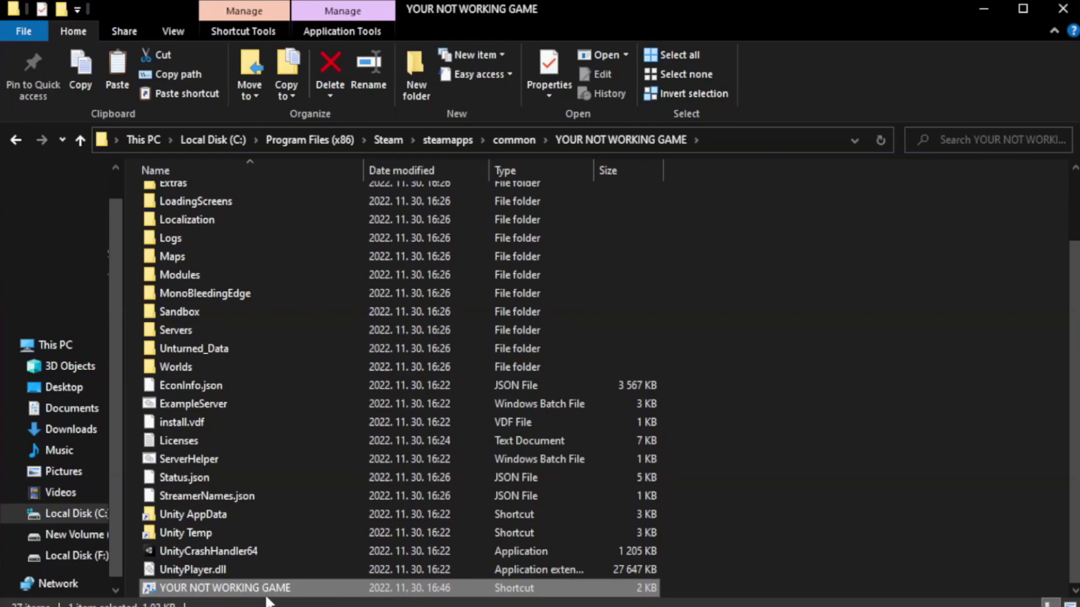
right_click(359, 590)
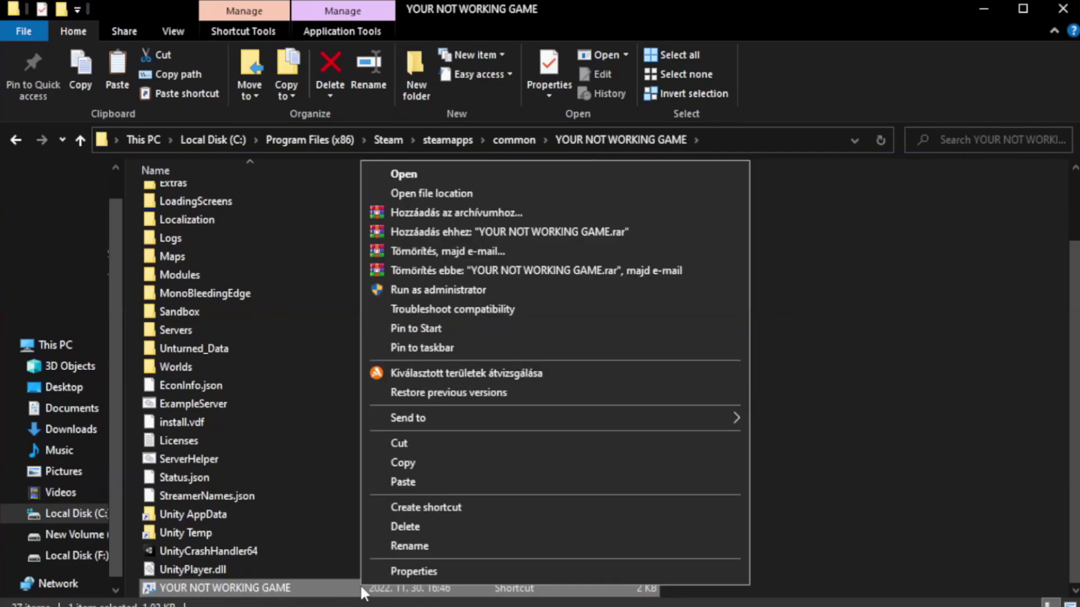
left_click(551, 571)
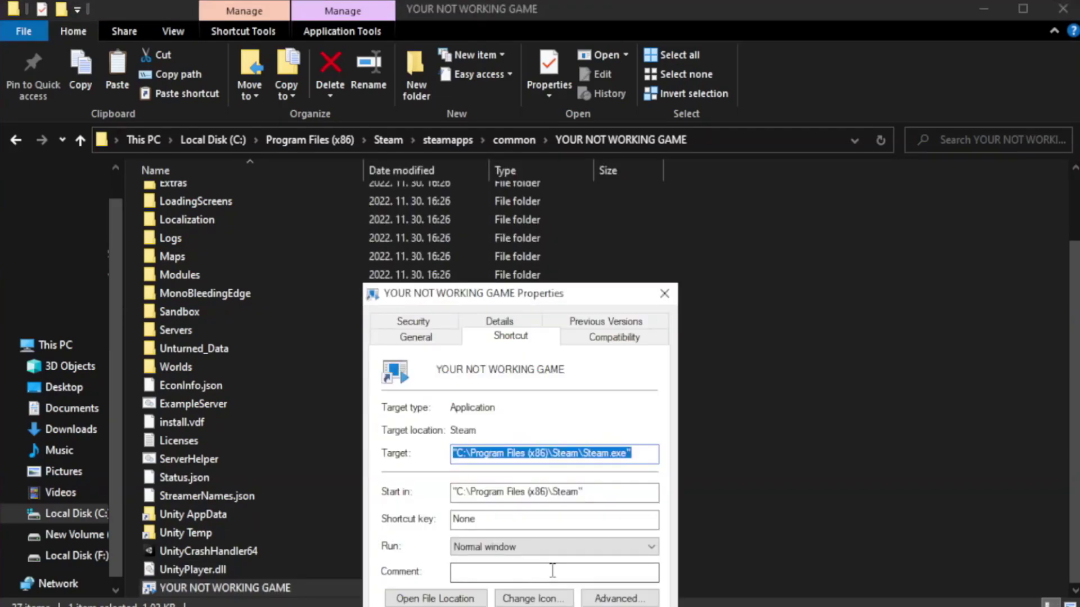
Set Windows 8 compatibility mode, disable fullscreen optimizations, run as administrator, and apply
left_click_drag(543, 299, 542, 110)
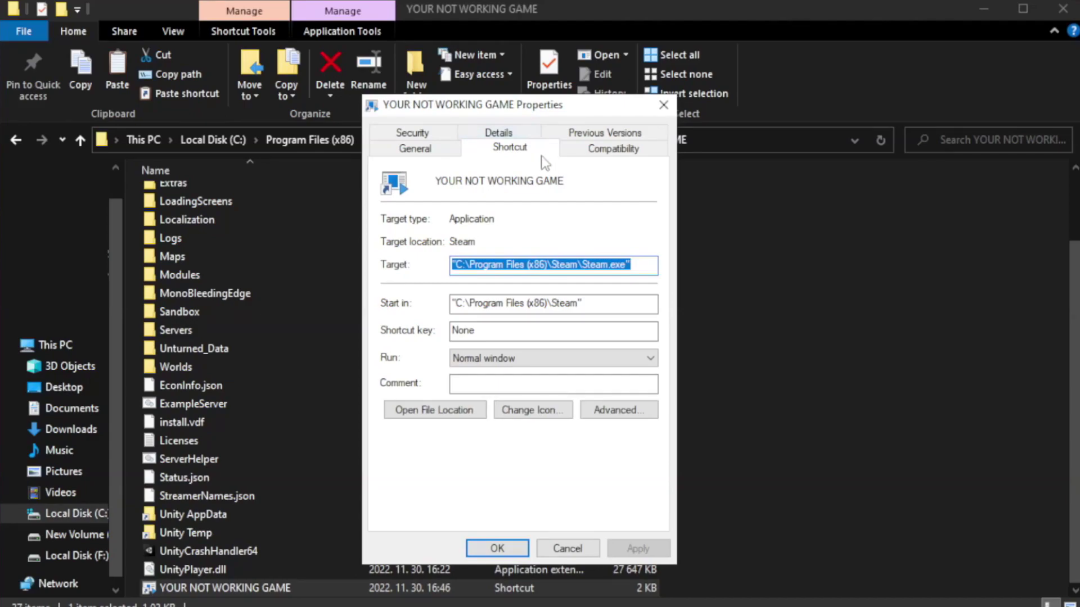
left_click(610, 156)
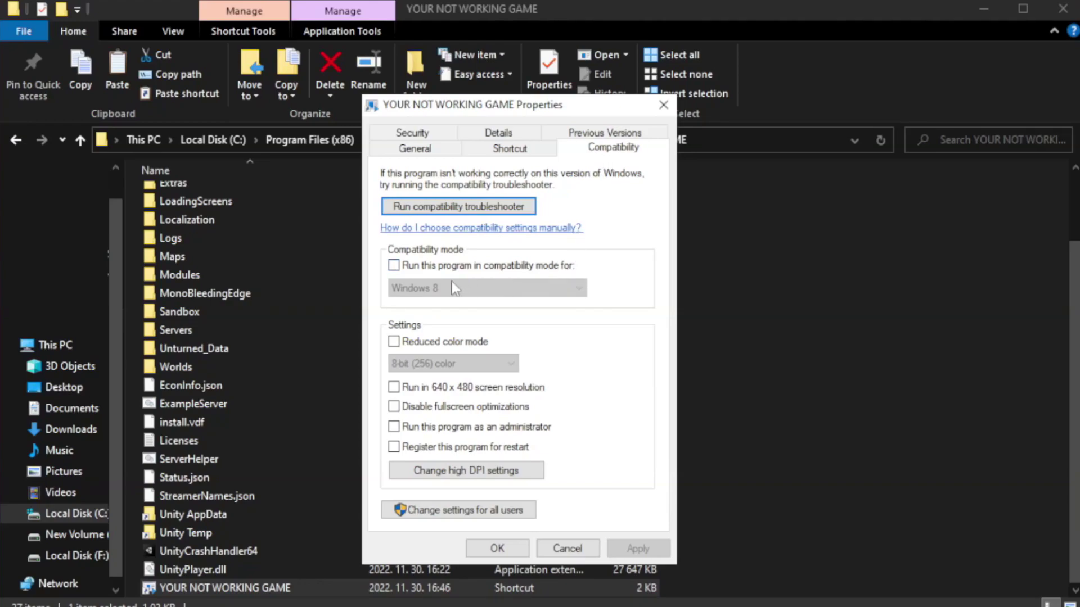
left_click(427, 265)
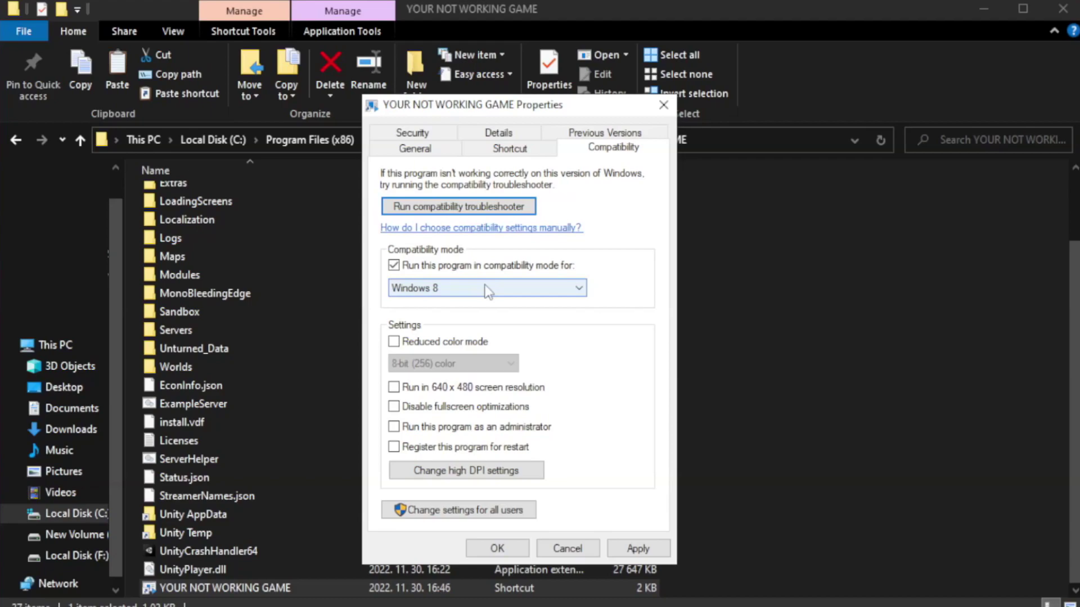
left_click(445, 288)
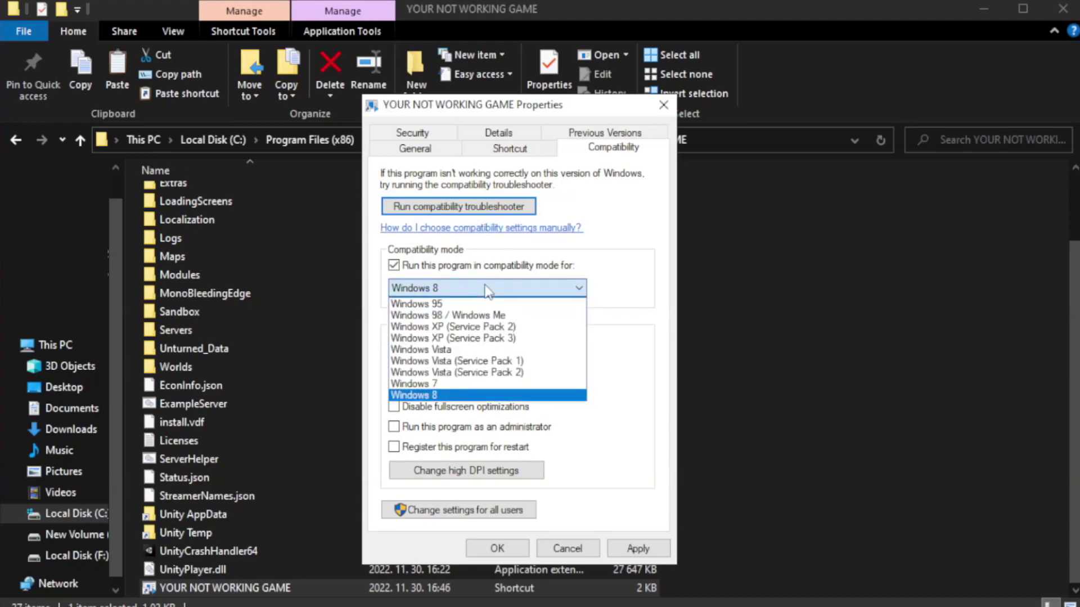
left_click(458, 395)
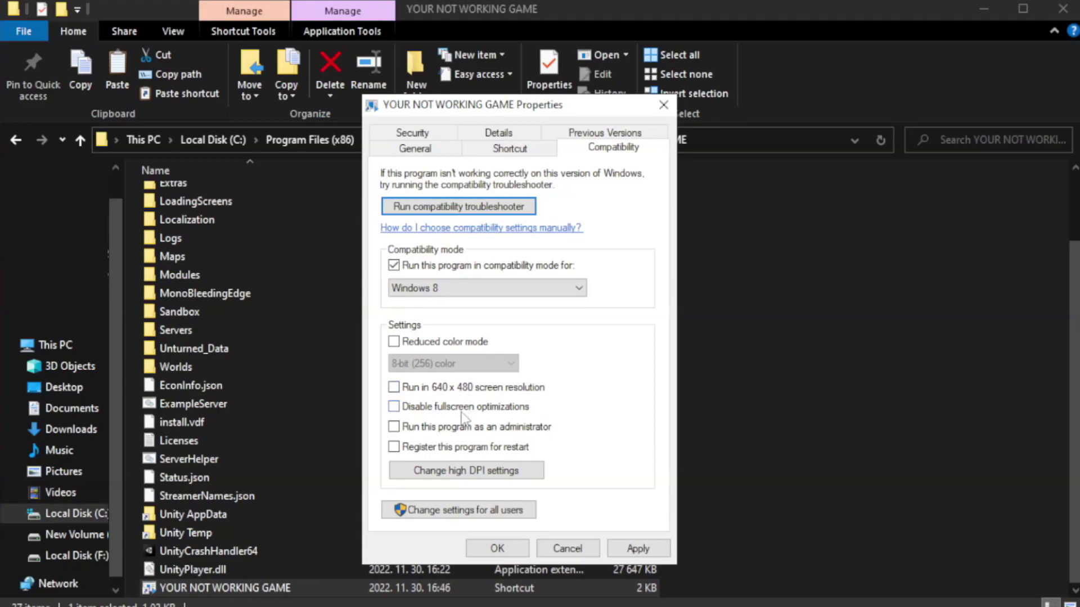
left_click(421, 415)
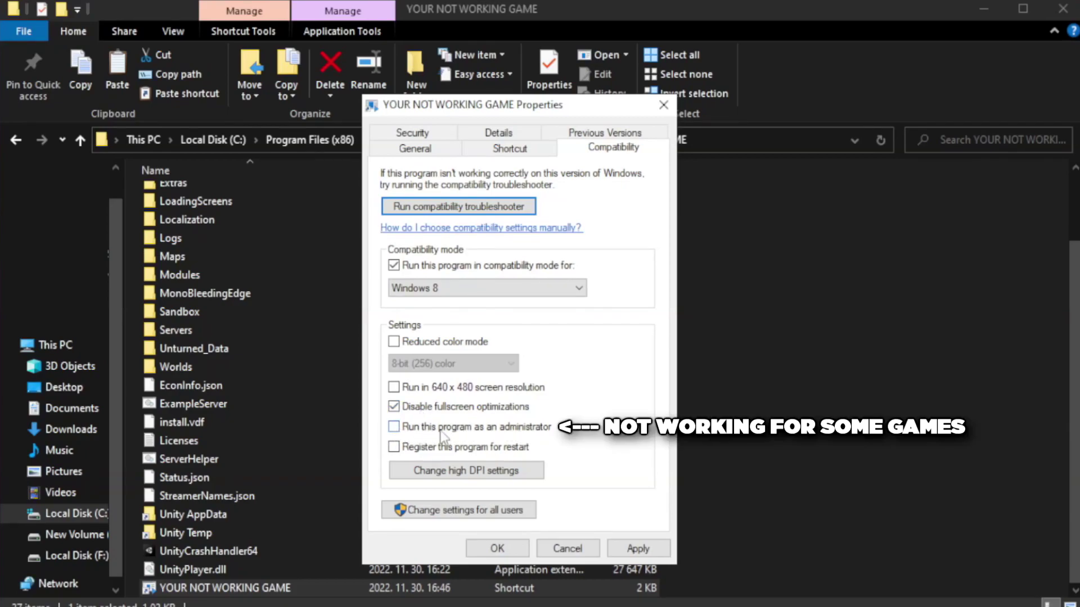
left_click(423, 430)
left_click(645, 550)
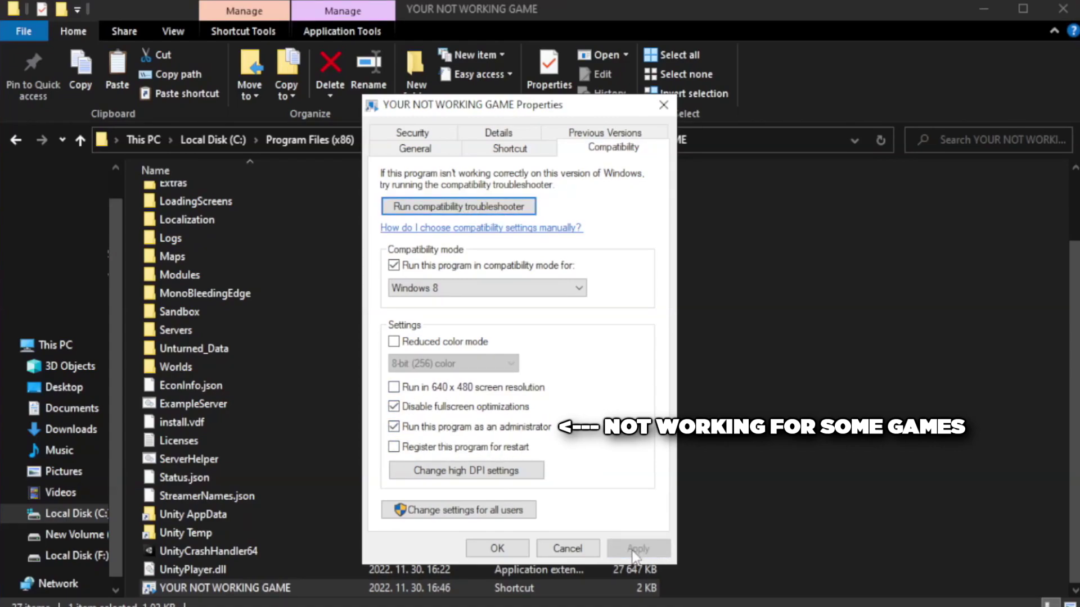
left_click(496, 549)
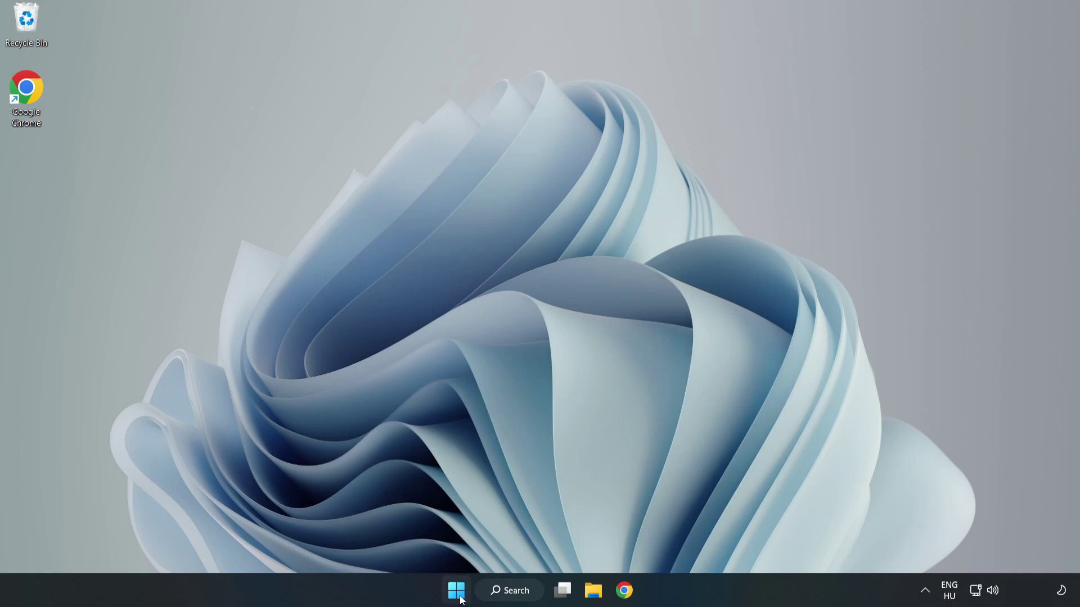
Launch Task Manager and show its Startup apps list
right_click(458, 595)
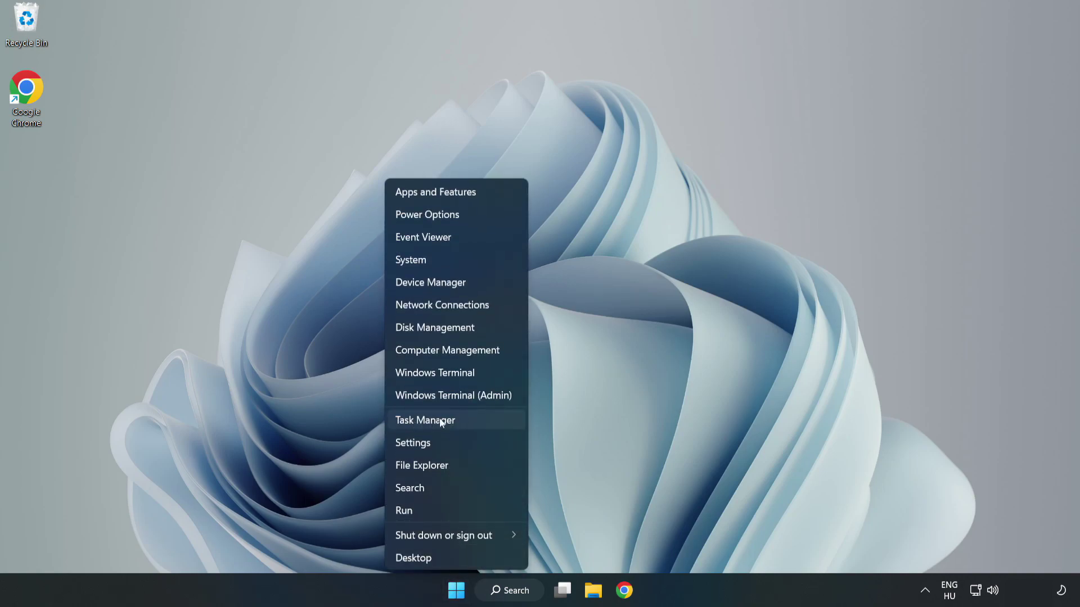
left_click(455, 420)
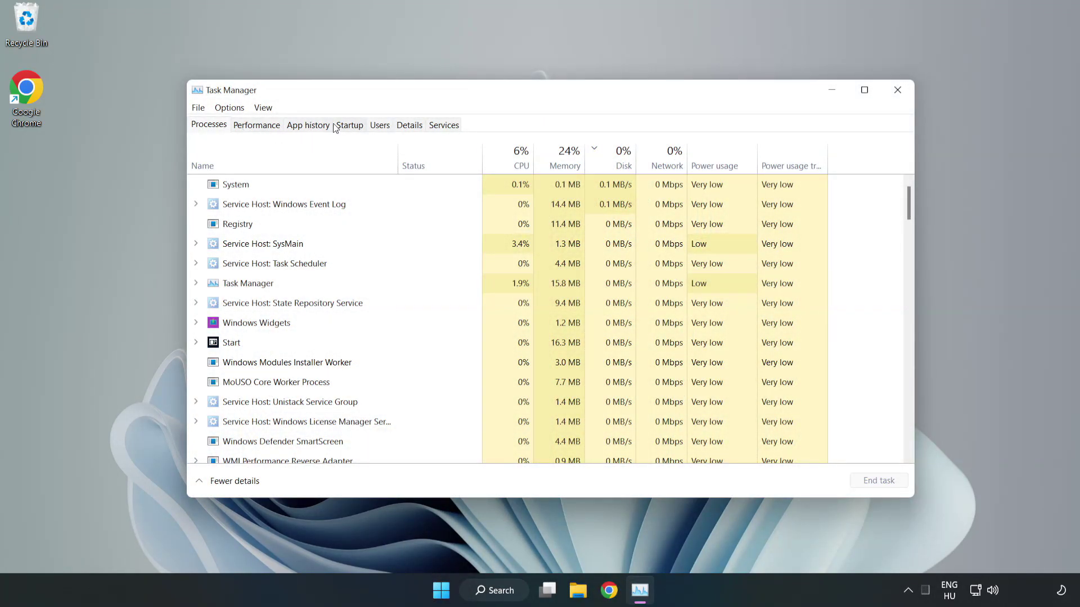
left_click(351, 127)
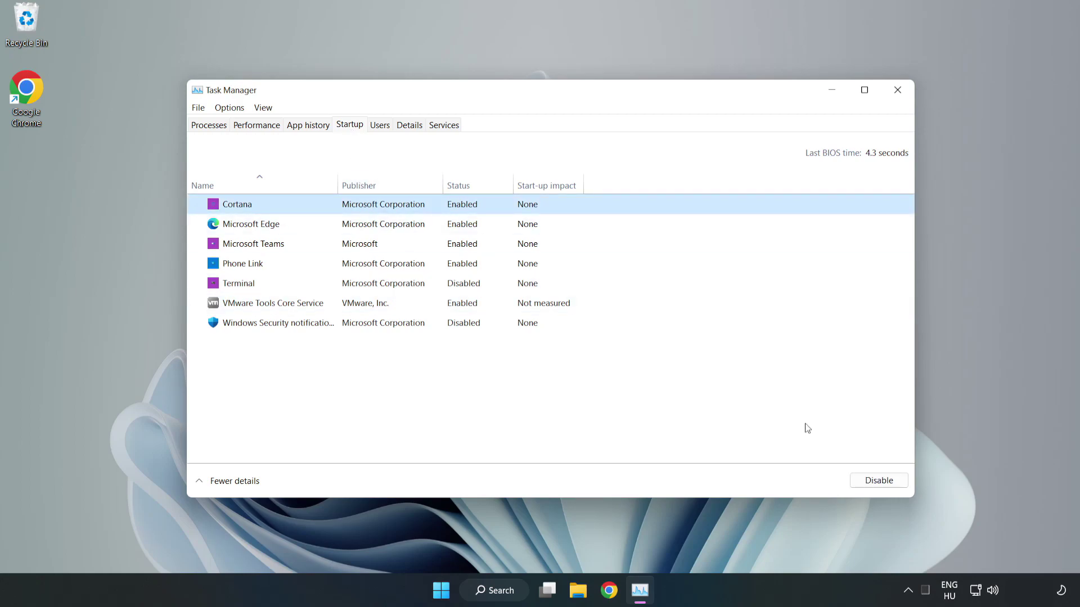
Disable Cortana, Microsoft Edge, Microsoft Teams and Phone Link from launching at startup
left_click(862, 480)
left_click(470, 225)
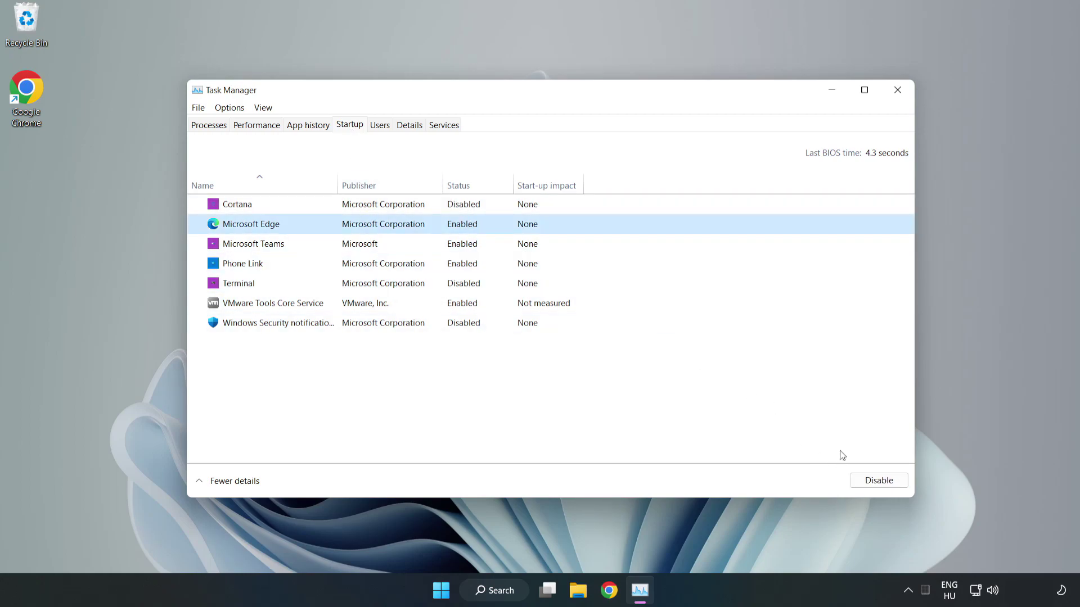
left_click(875, 481)
left_click(369, 244)
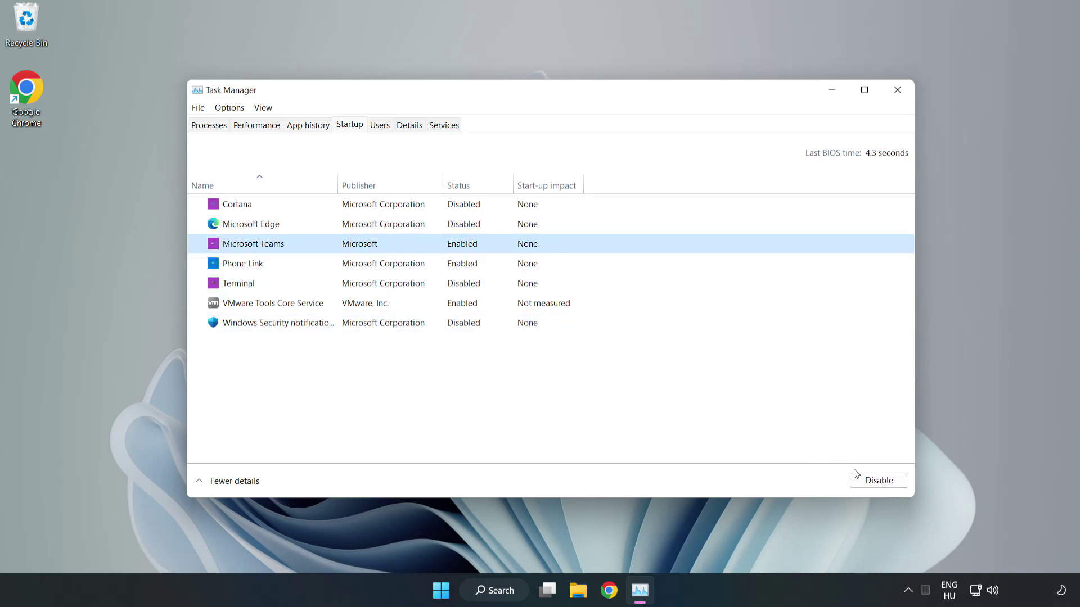
left_click(857, 478)
left_click(373, 270)
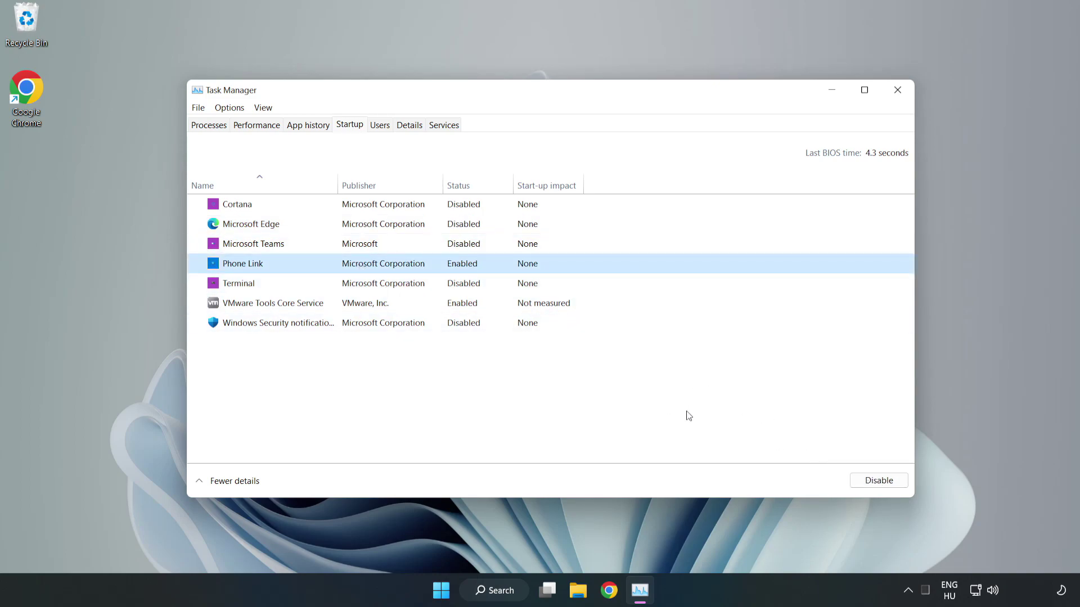
left_click(878, 481)
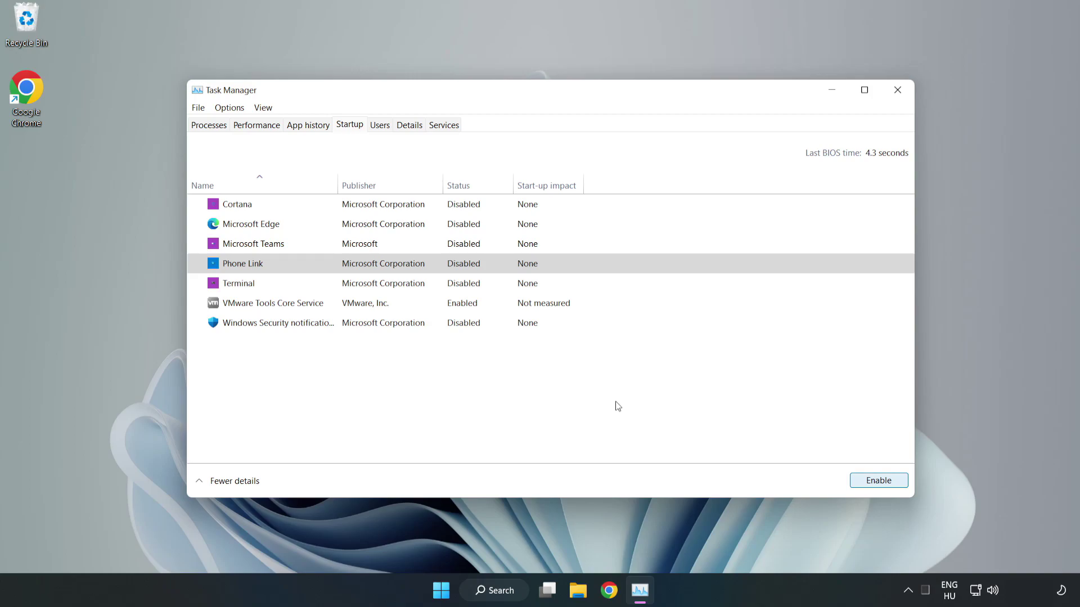
Close Task Manager and open Windows Security by searching 'security'
left_click(898, 91)
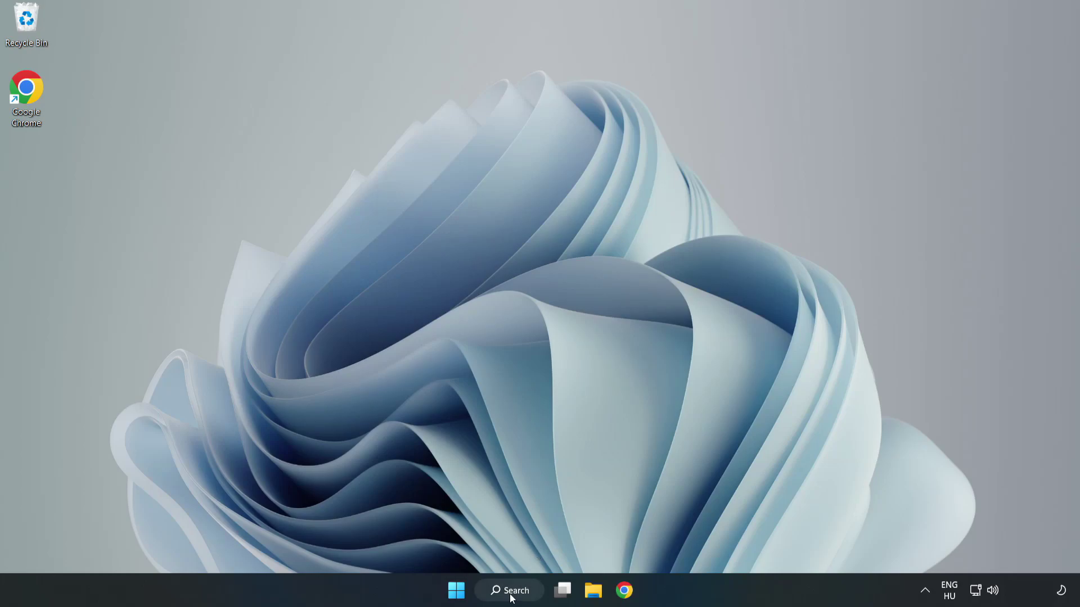
left_click(512, 597)
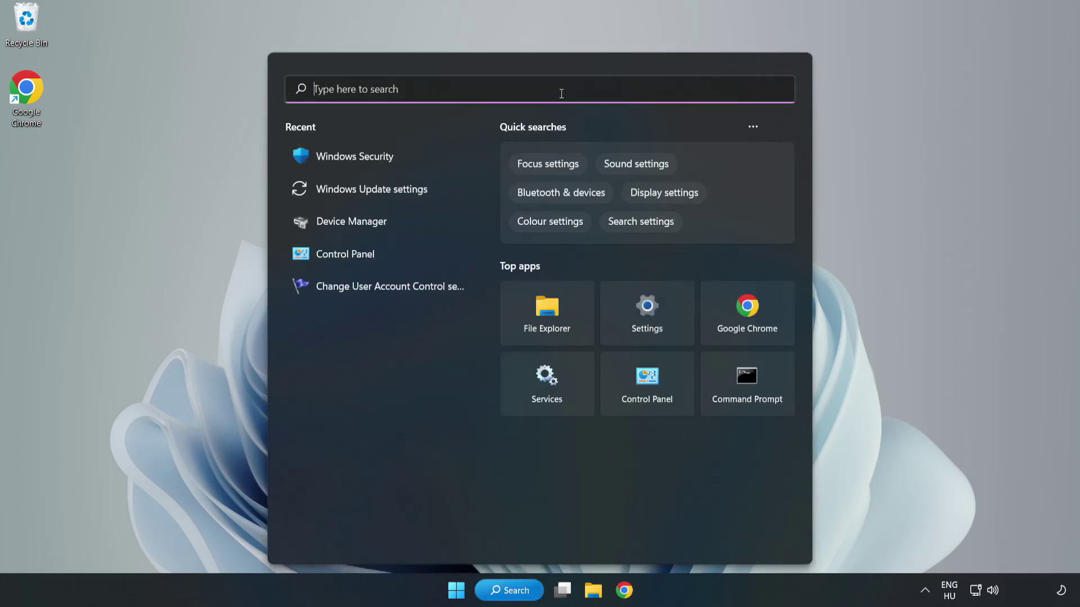
type("security")
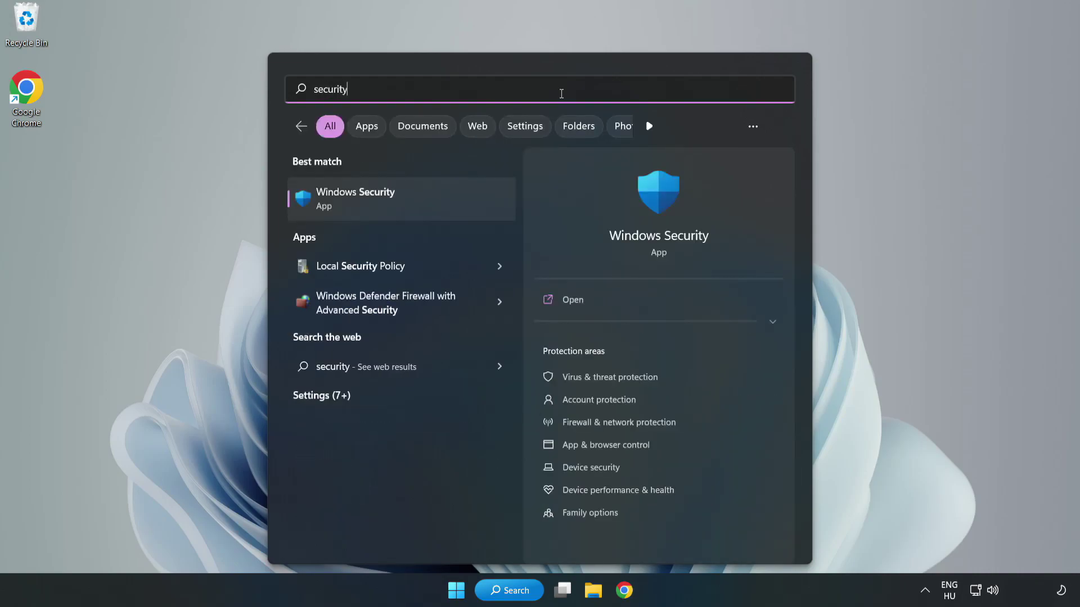
left_click(390, 206)
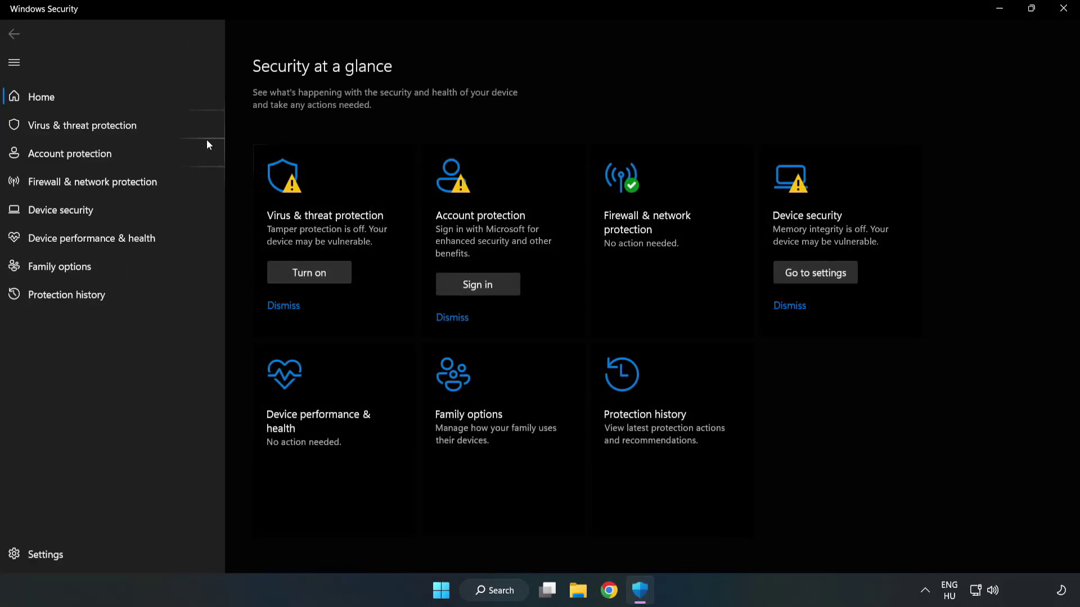
Go to Virus & threat protection settings and scroll down to Exclusions
left_click(69, 129)
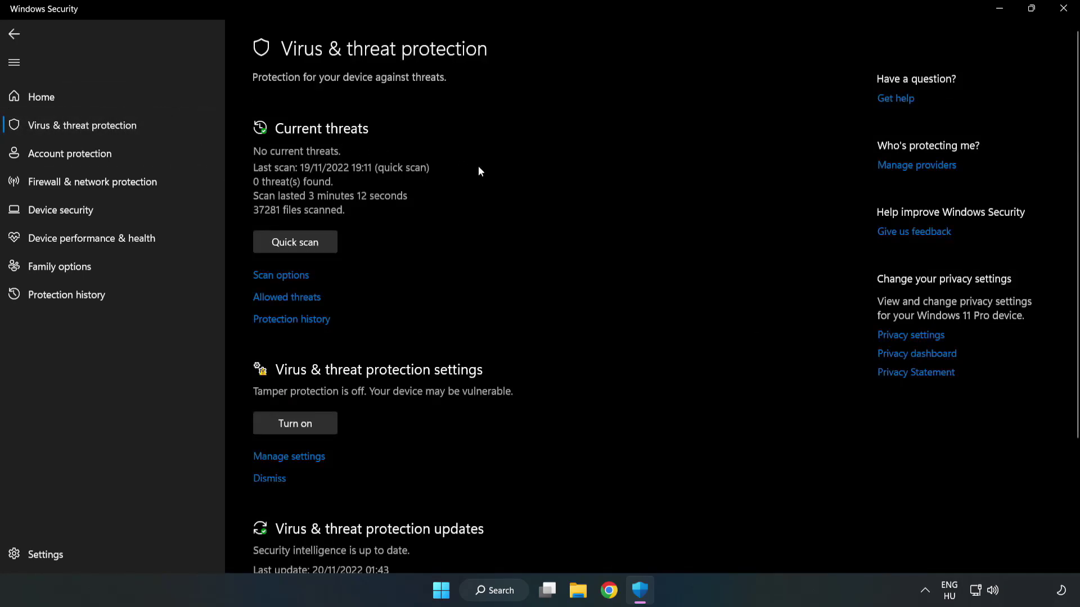
scroll(563, 217, "down", 3)
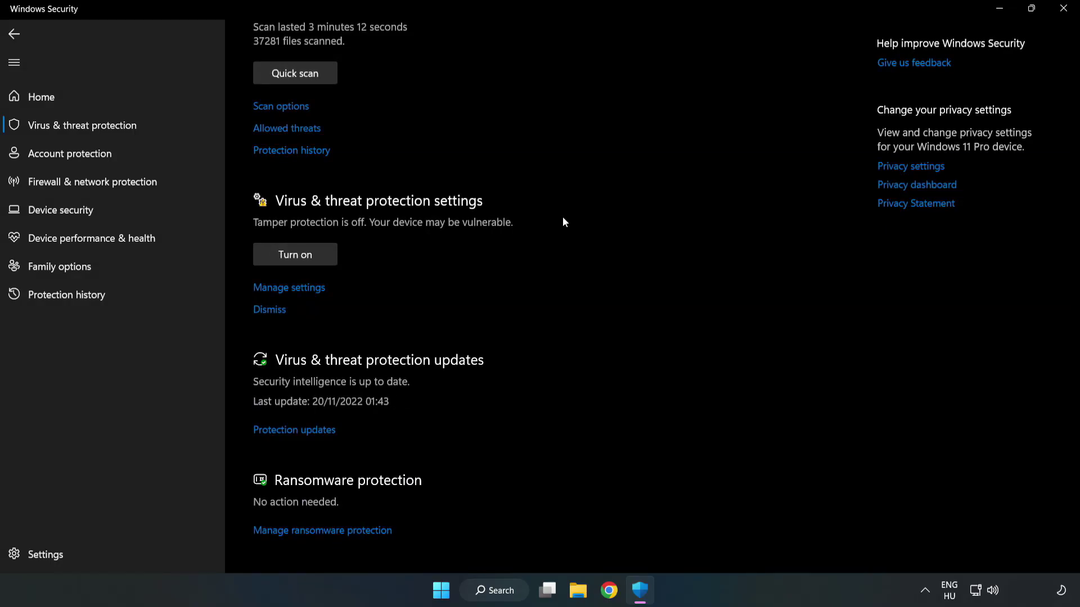
left_click(296, 290)
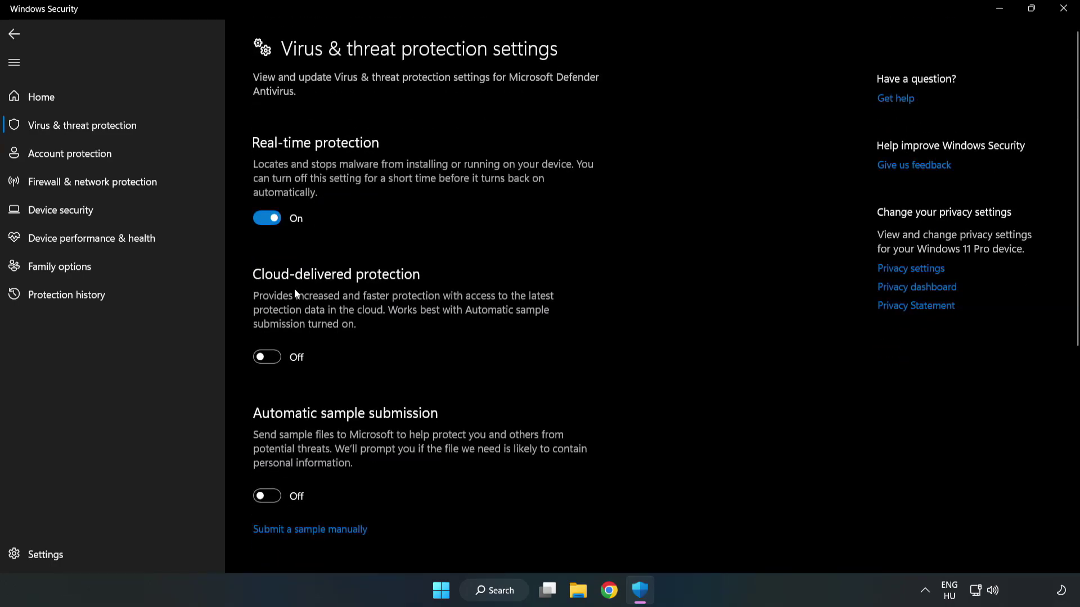
scroll(687, 287, "down", 5)
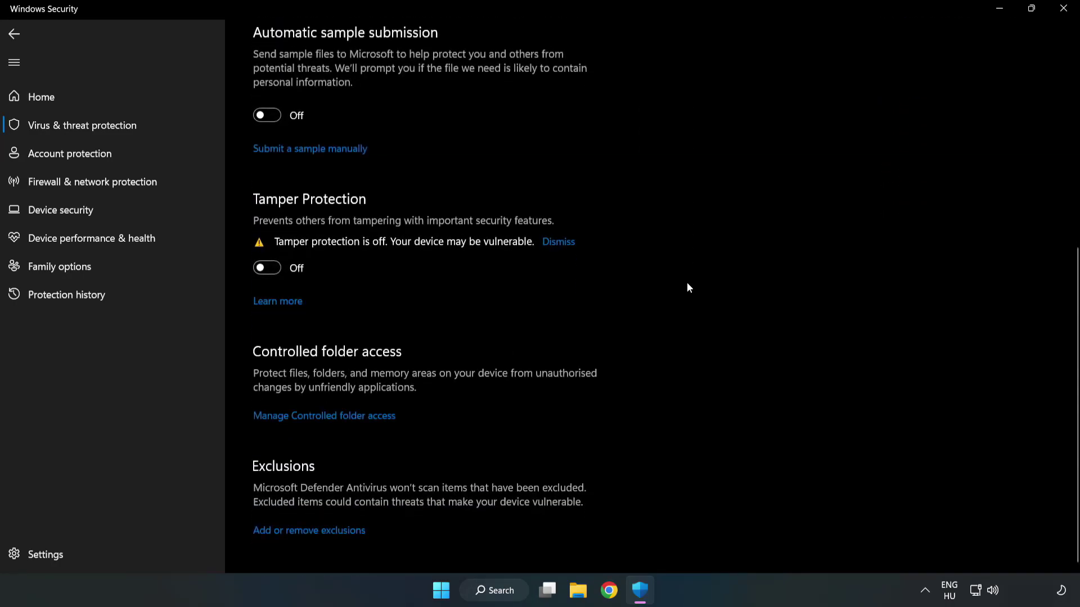
Start adding a File exclusion in Windows Security's Exclusions list
left_click(320, 531)
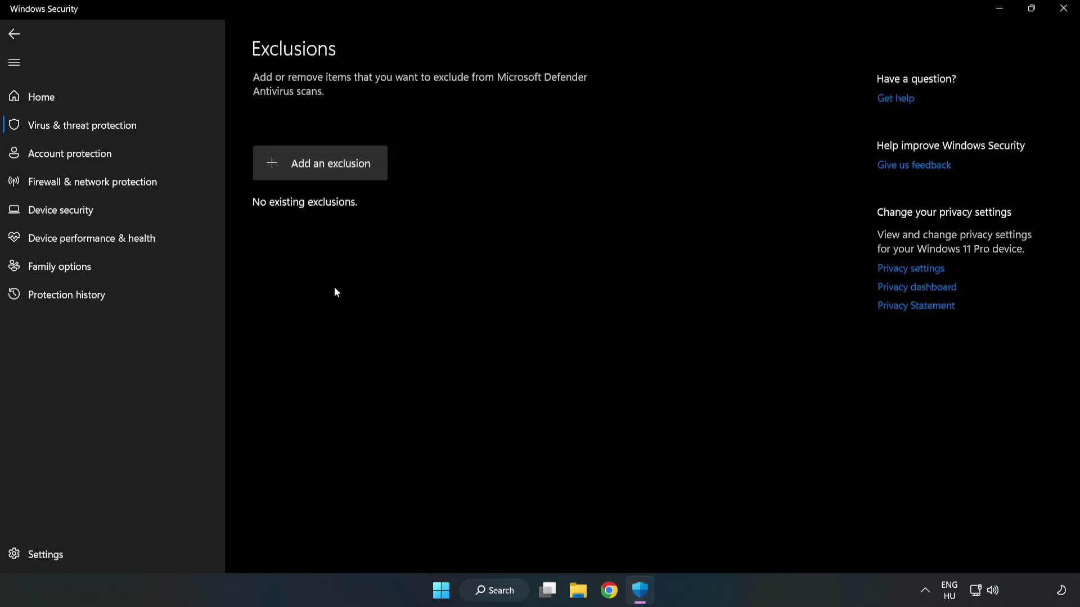
left_click(330, 168)
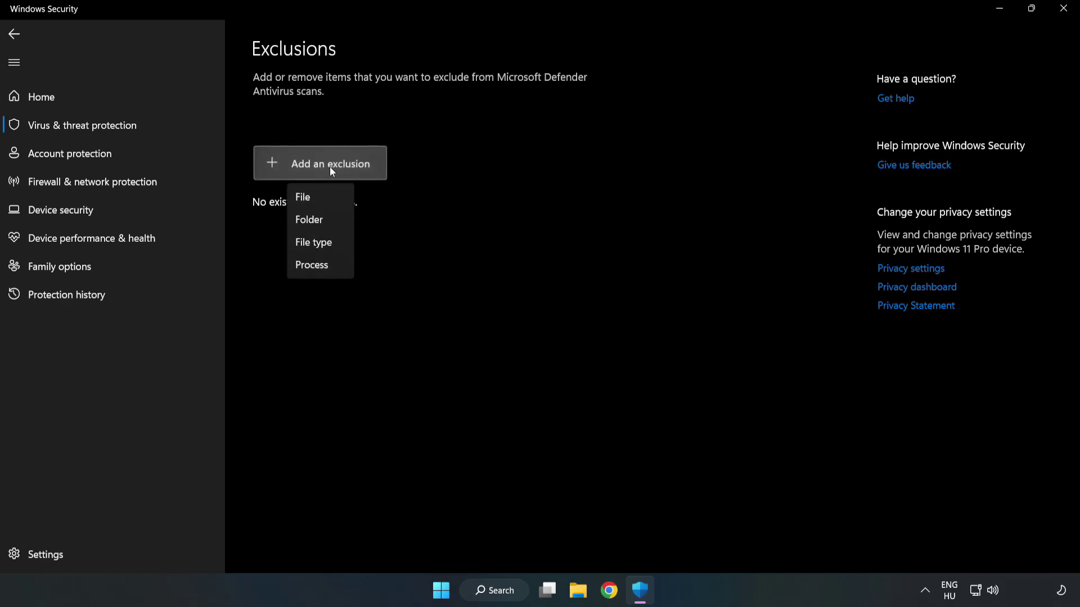
left_click(308, 200)
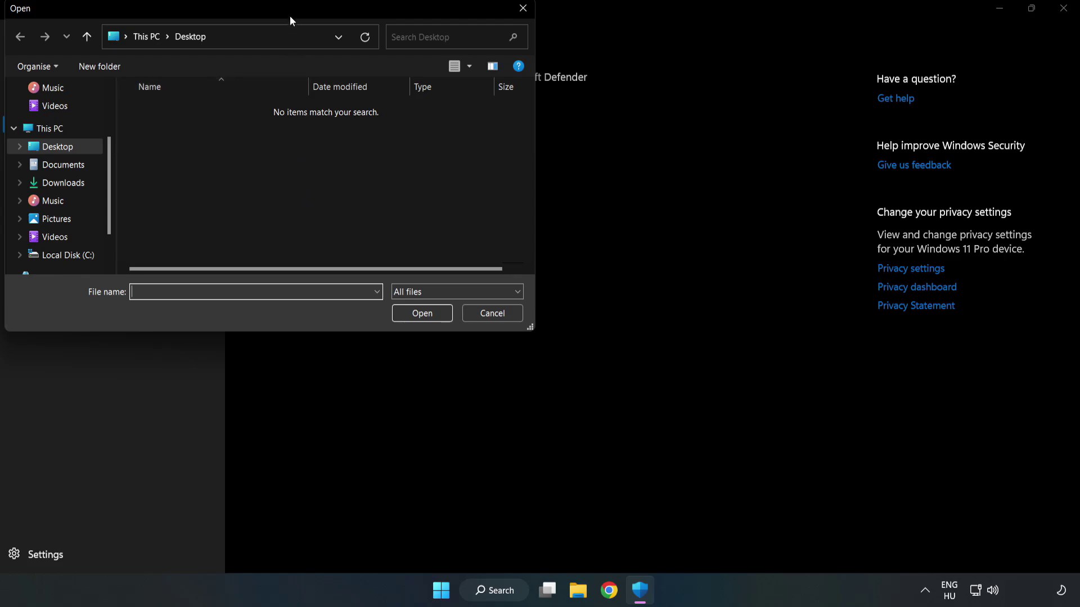
left_click_drag(290, 10, 497, 125)
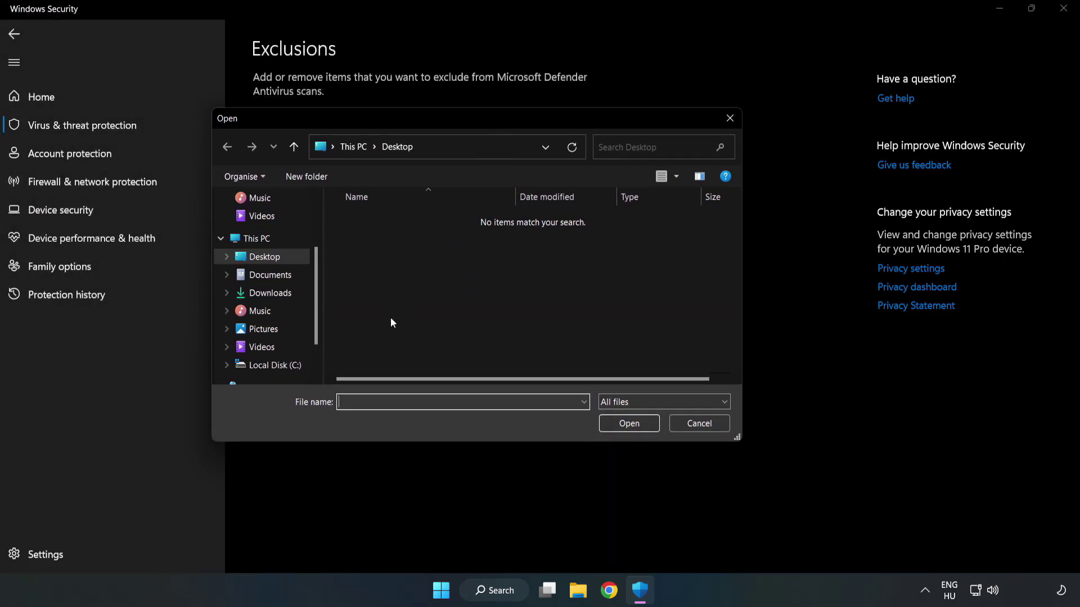
Exclude the shortcut in C:\Program Files (x86)\NOT WORKING APP, then close Windows Security
left_click(279, 365)
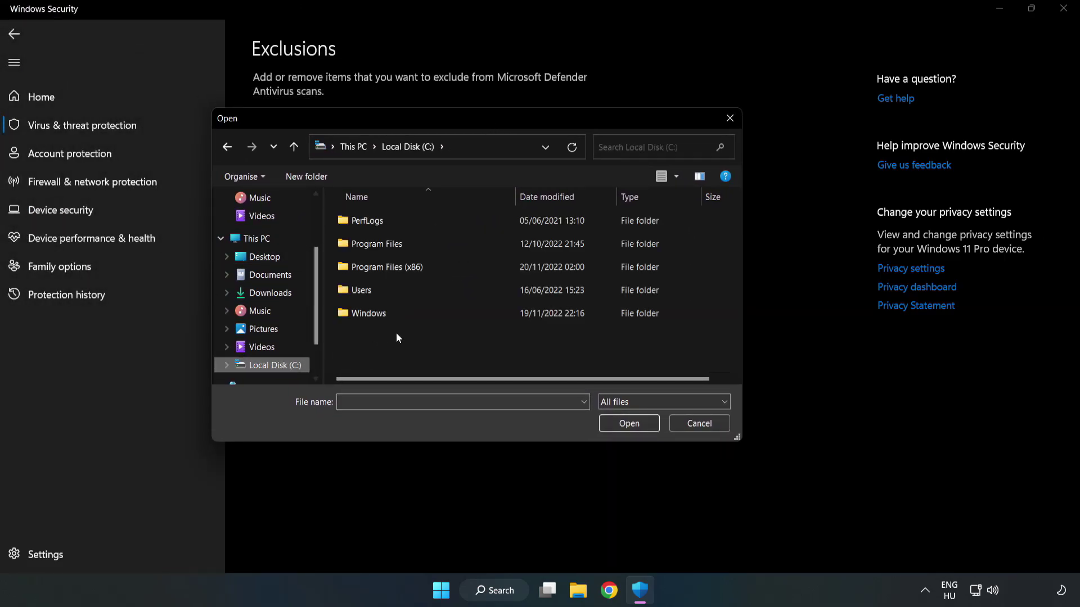
double_click(424, 269)
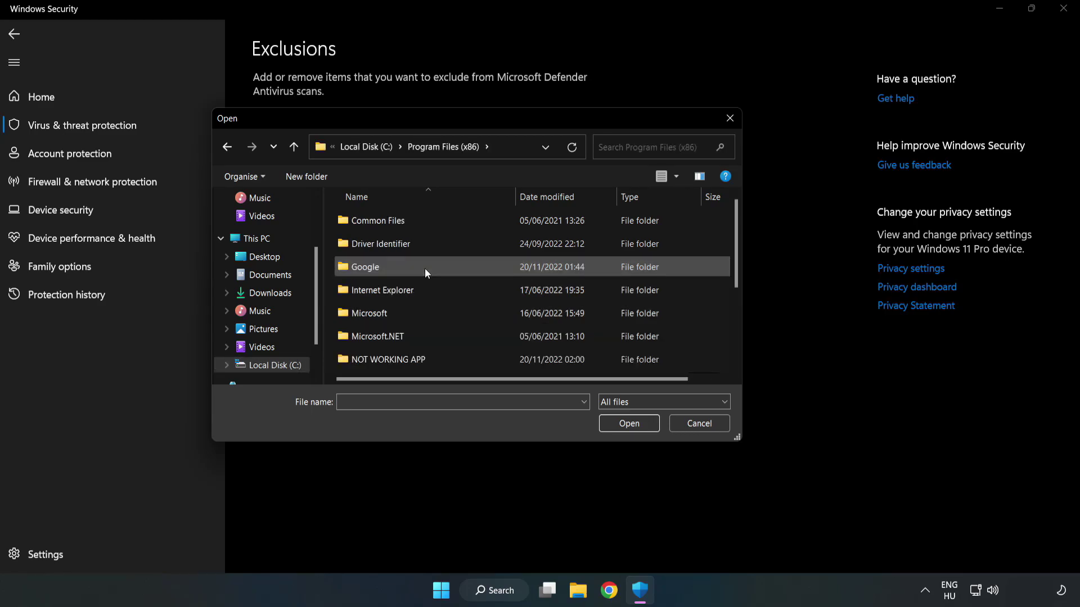
double_click(424, 358)
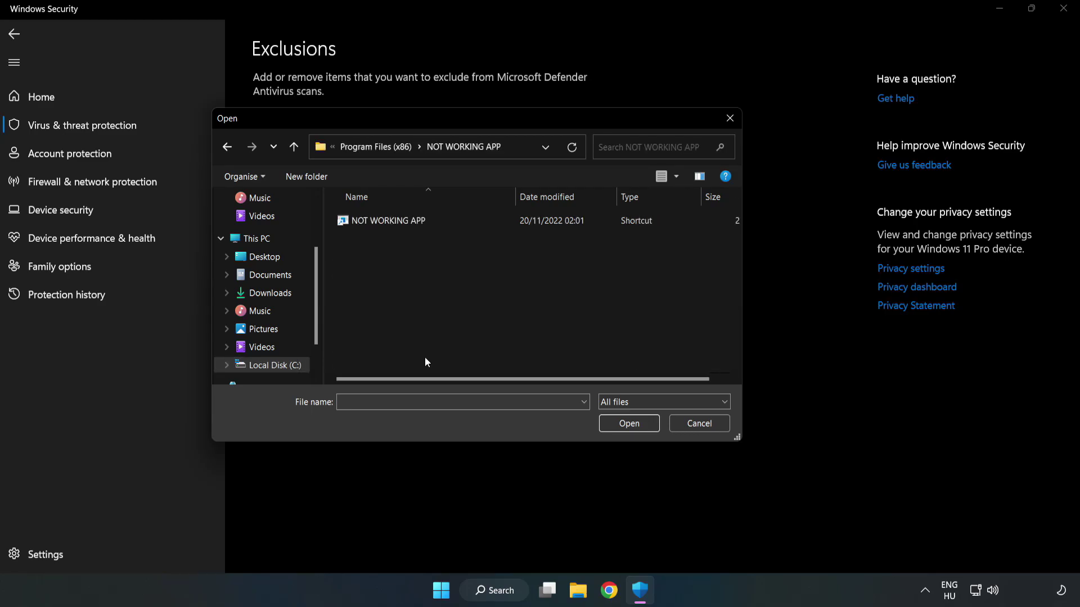
left_click(381, 221)
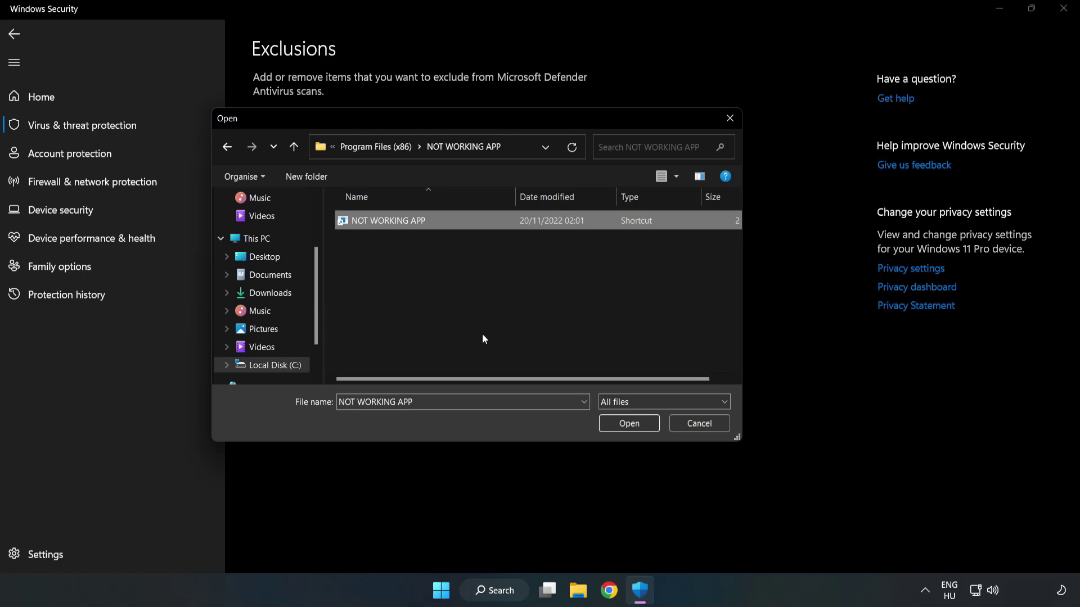
left_click(629, 424)
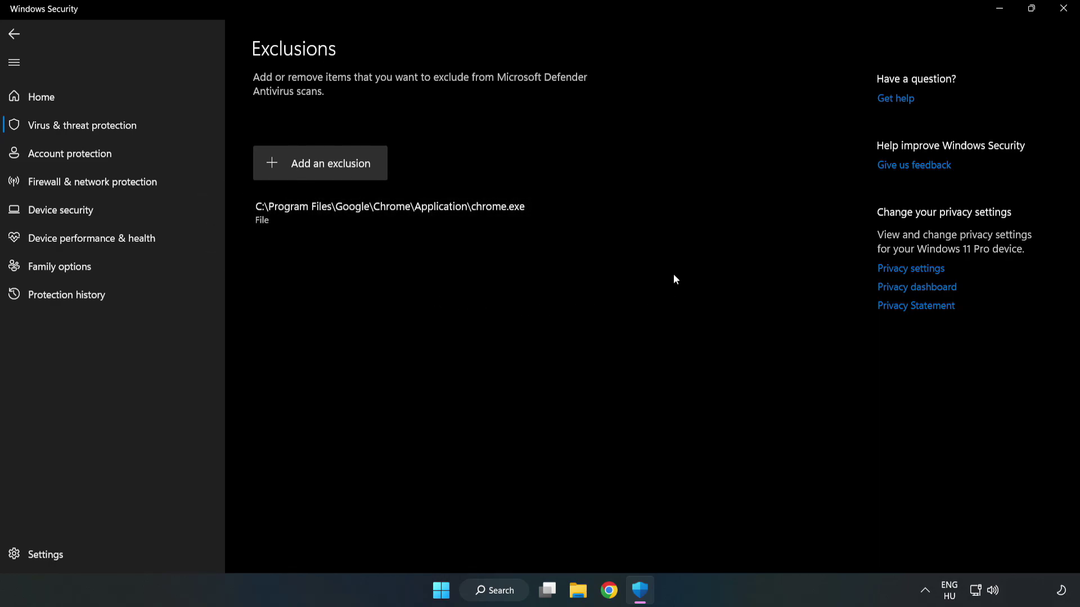
left_click(1063, 15)
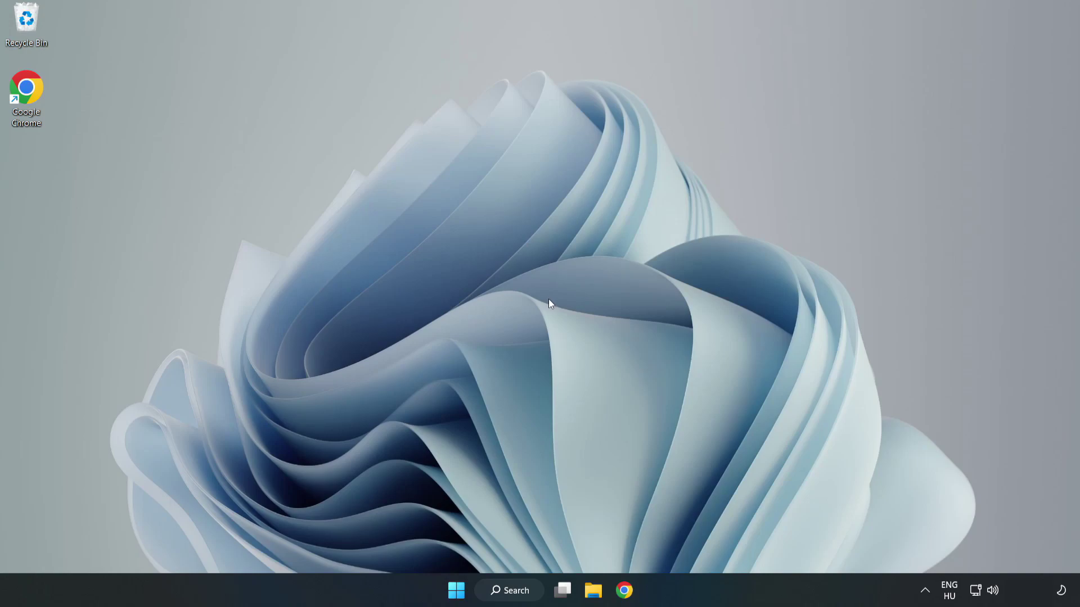
Open the Start menu's power options to reach Restart
left_click(456, 590)
left_click(719, 541)
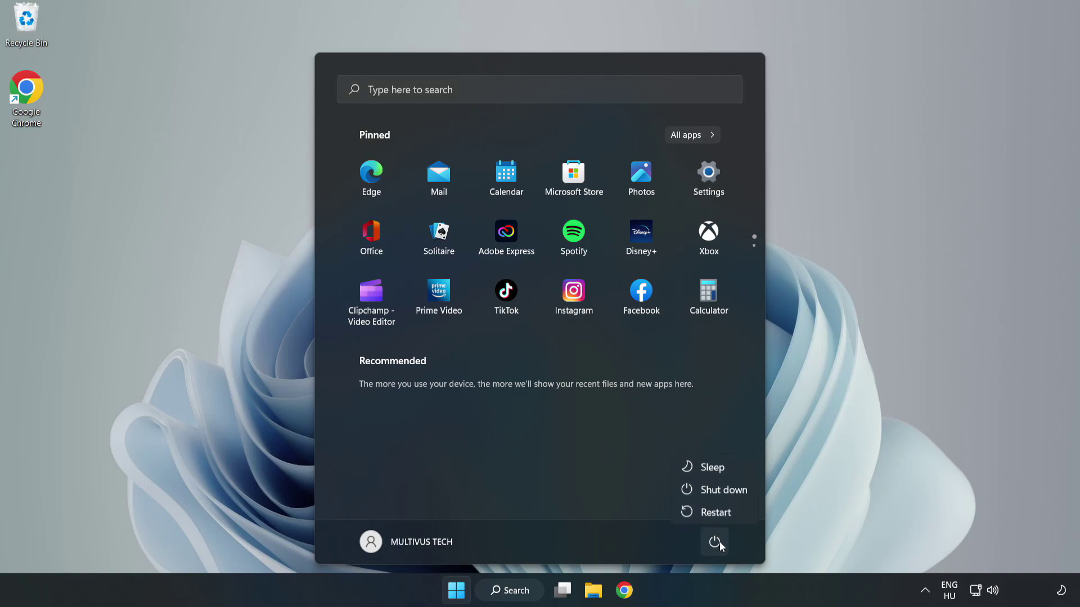